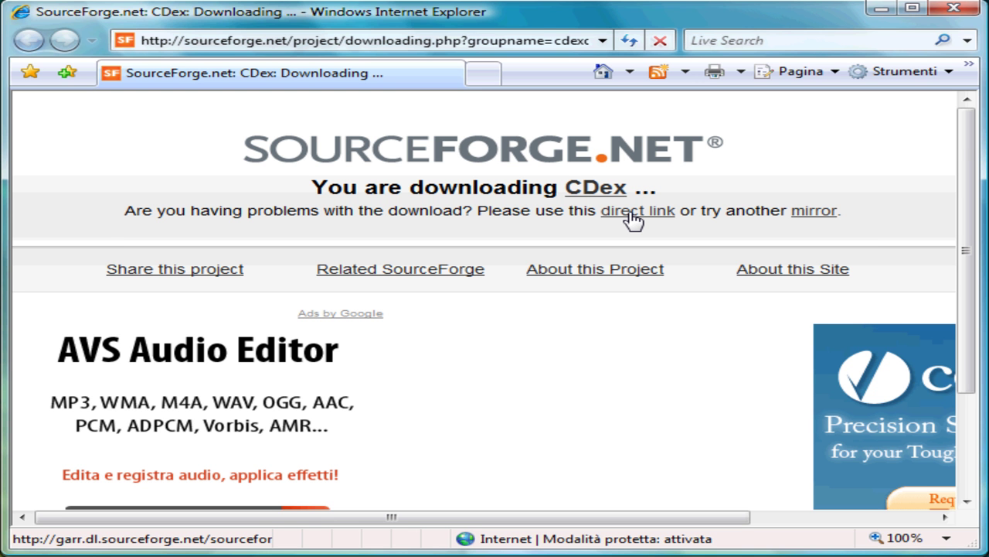
- Download cdex_151.exe through the direct link, save it to the Desktop, and close the browser
{"action": "left_click", "coordinate": [630, 213]}
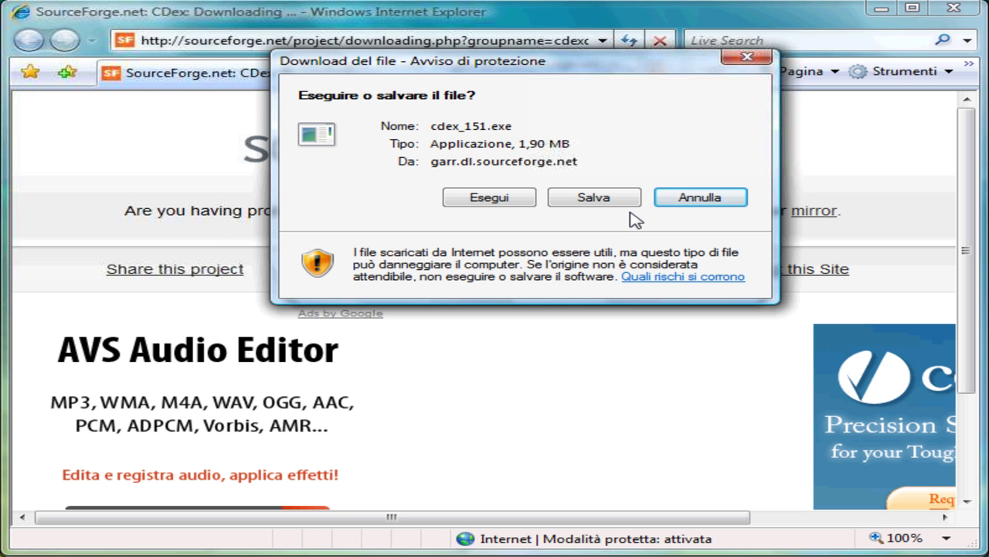
{"action": "left_click_drag", "start_coordinate": [586, 60], "coordinate": [541, 174]}
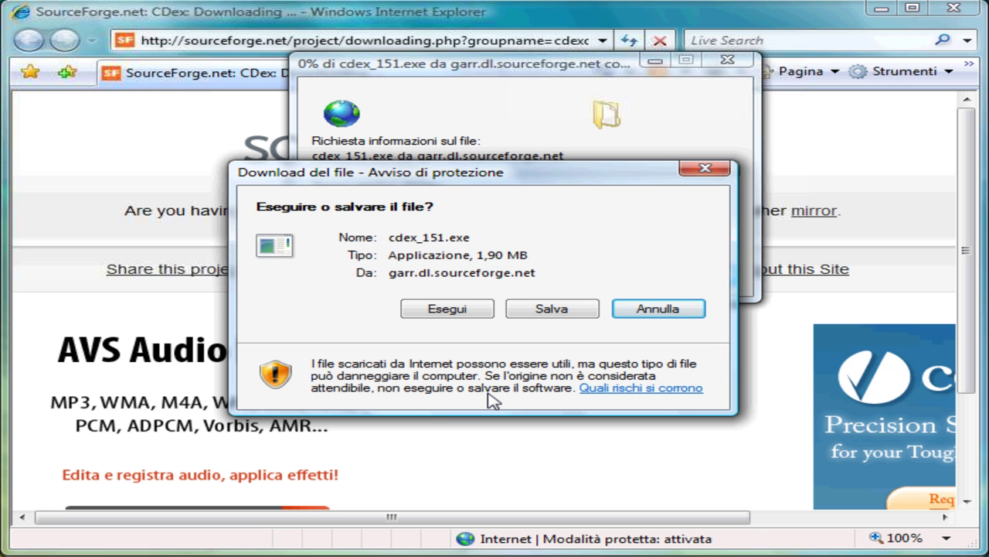
{"action": "left_click", "coordinate": [550, 309]}
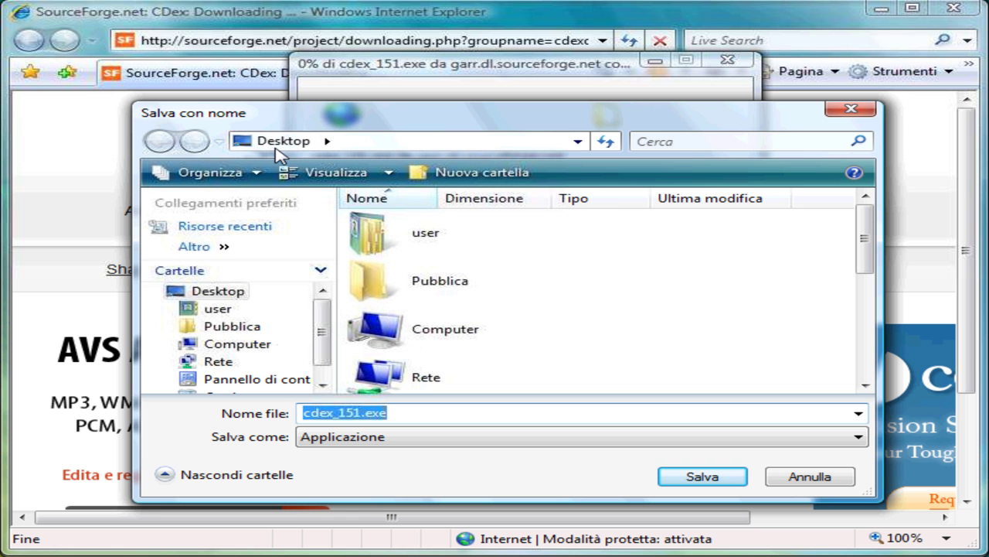
{"action": "left_click_drag", "start_coordinate": [325, 315], "coordinate": [326, 336]}
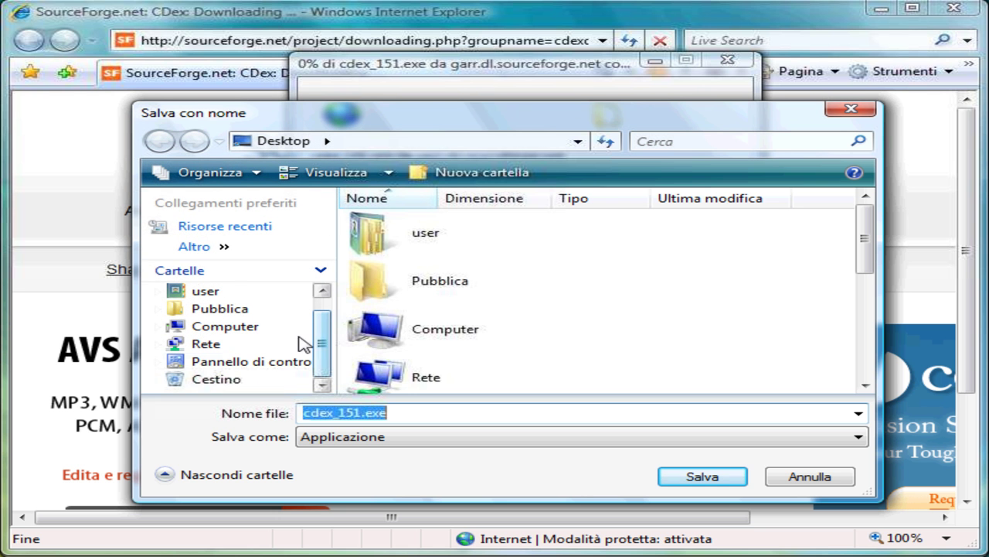
{"action": "left_click_drag", "start_coordinate": [325, 340], "coordinate": [327, 316]}
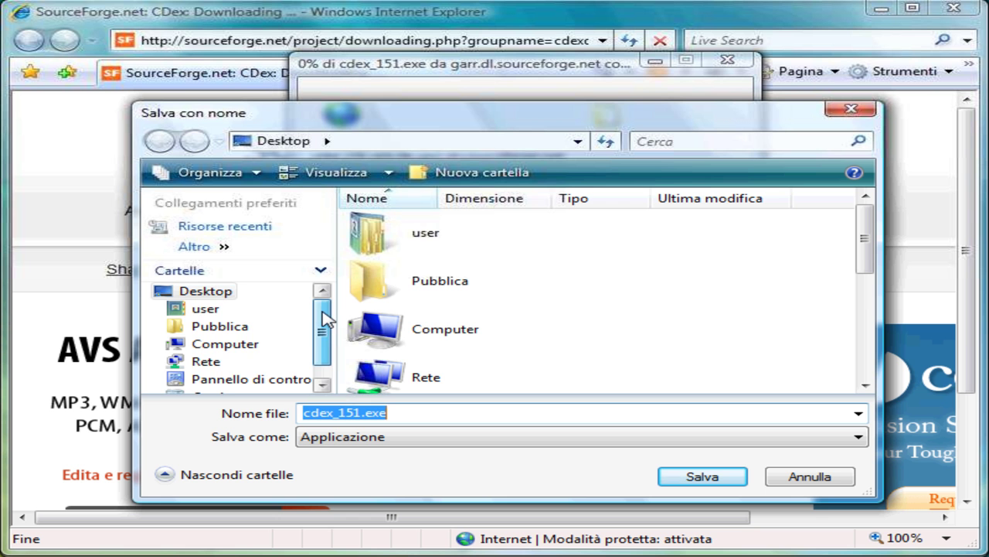
{"action": "left_click", "coordinate": [210, 292]}
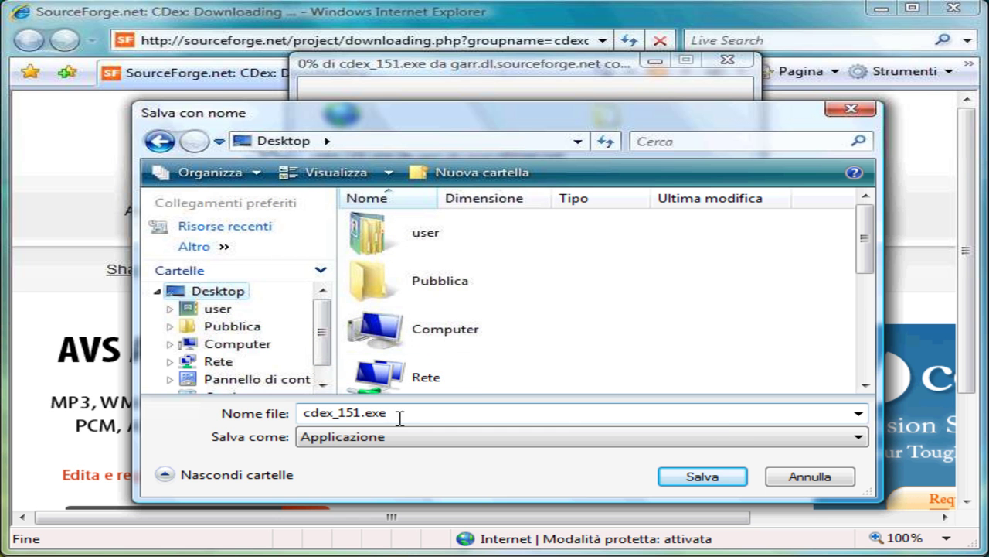
{"action": "left_click", "coordinate": [703, 476]}
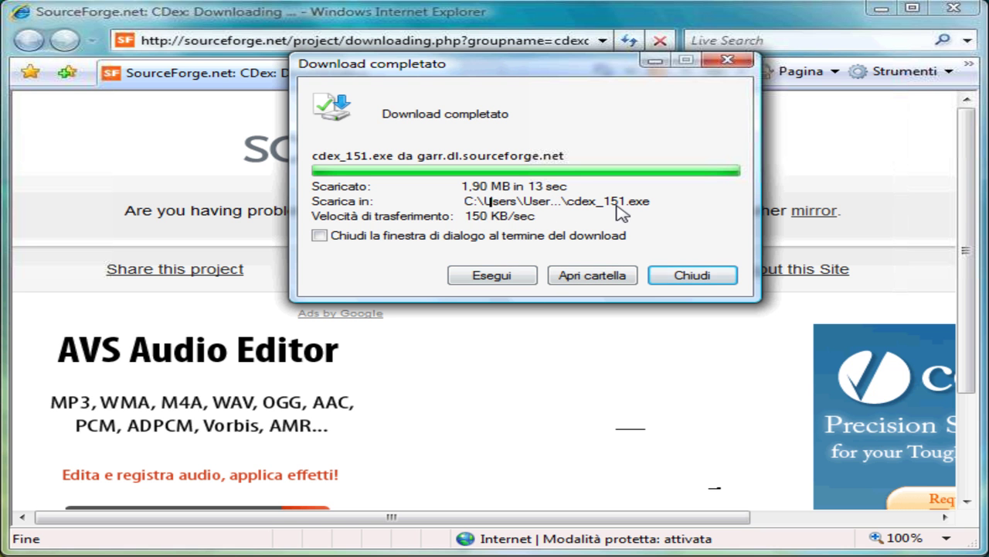
{"action": "left_click", "coordinate": [690, 276]}
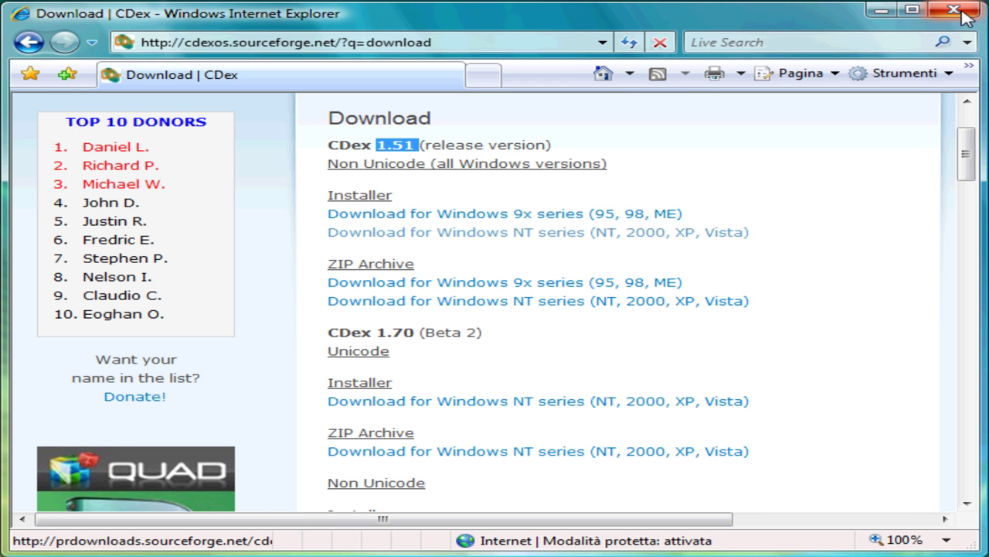
{"action": "left_click", "coordinate": [954, 9]}
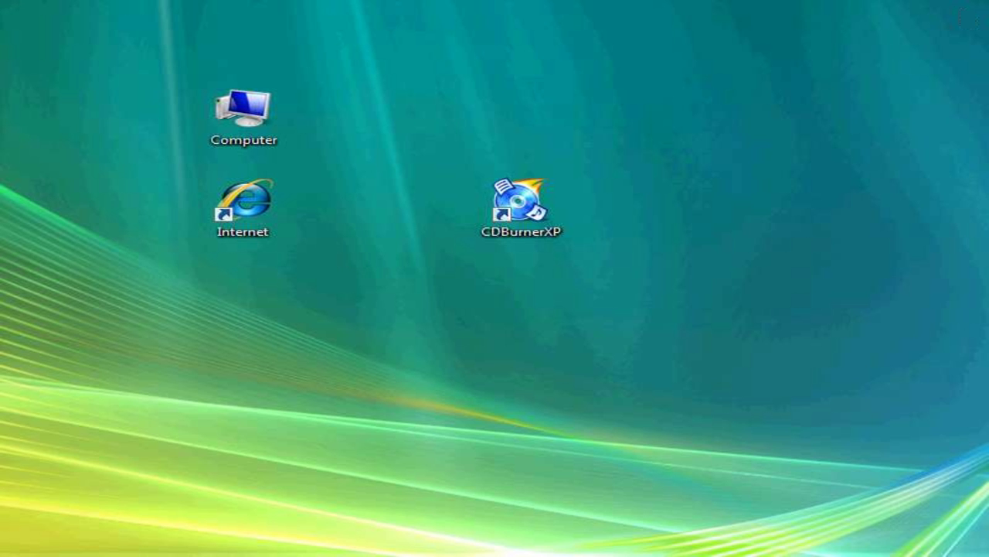
- Move the cdex_151.exe icon below and between the Internet and CDBurnerXP icons, and launch the installer
{"action": "left_click_drag", "start_coordinate": [294, 255], "coordinate": [433, 297]}
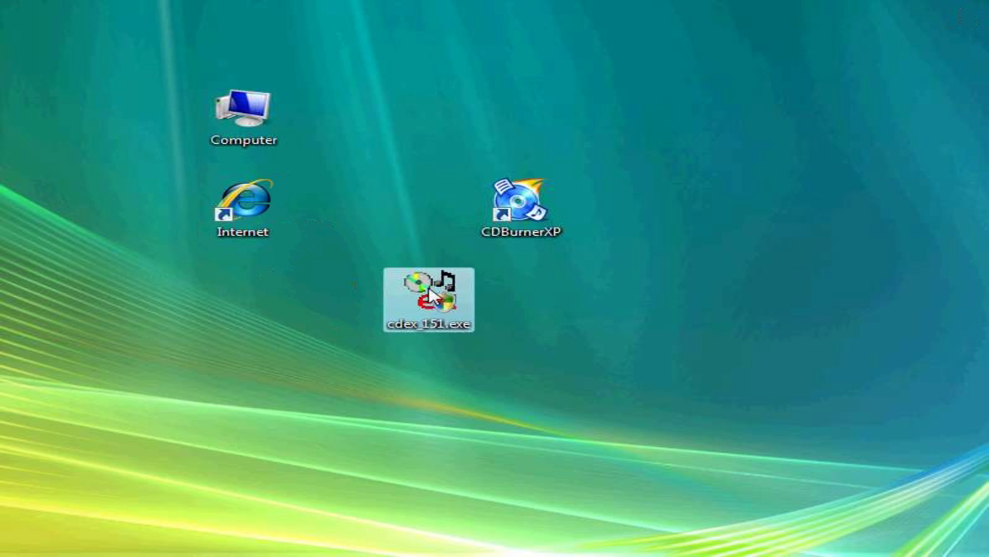
{"action": "left_click", "coordinate": [560, 284]}
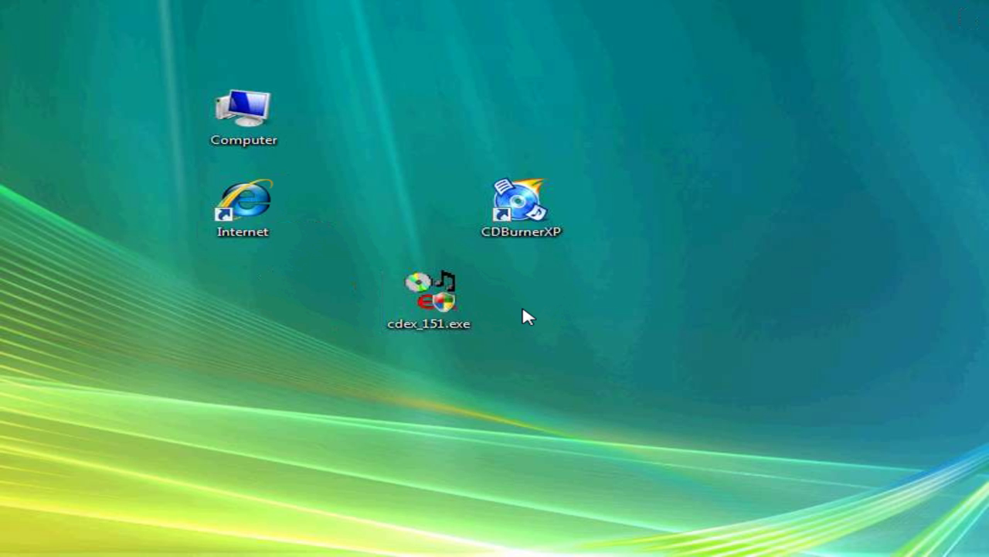
{"action": "mouse_move", "coordinate": [428, 300]}
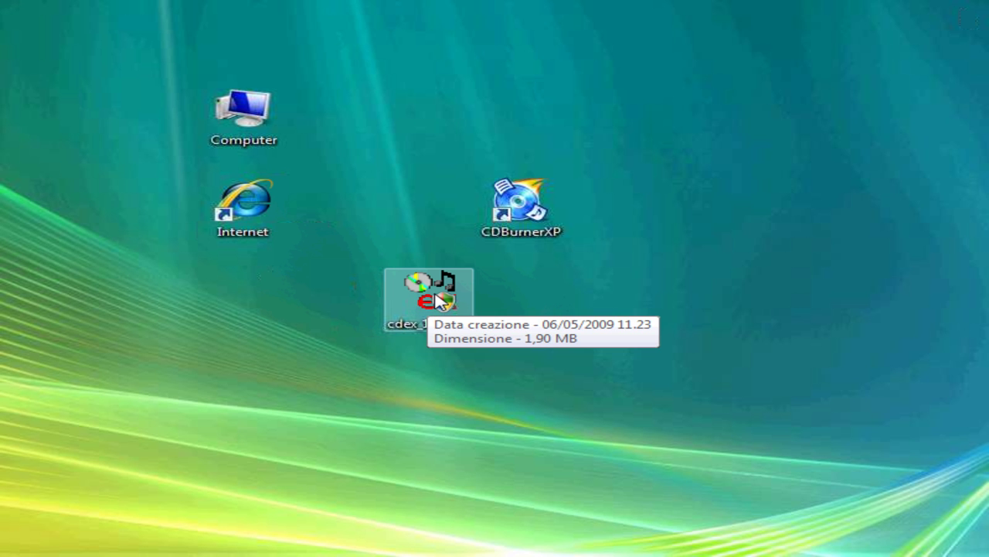
{"action": "left_click", "coordinate": [440, 300]}
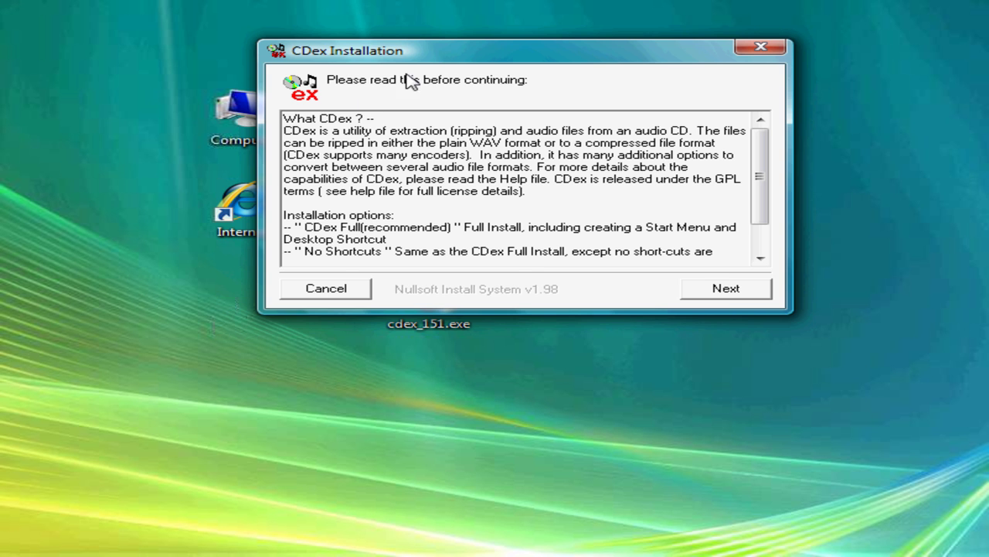
- Install CDex with the CDex Full (recommended) option in C:\Program Files\CDex_150, and decline viewing the readme file
{"action": "left_click_drag", "start_coordinate": [433, 54], "coordinate": [373, 107]}
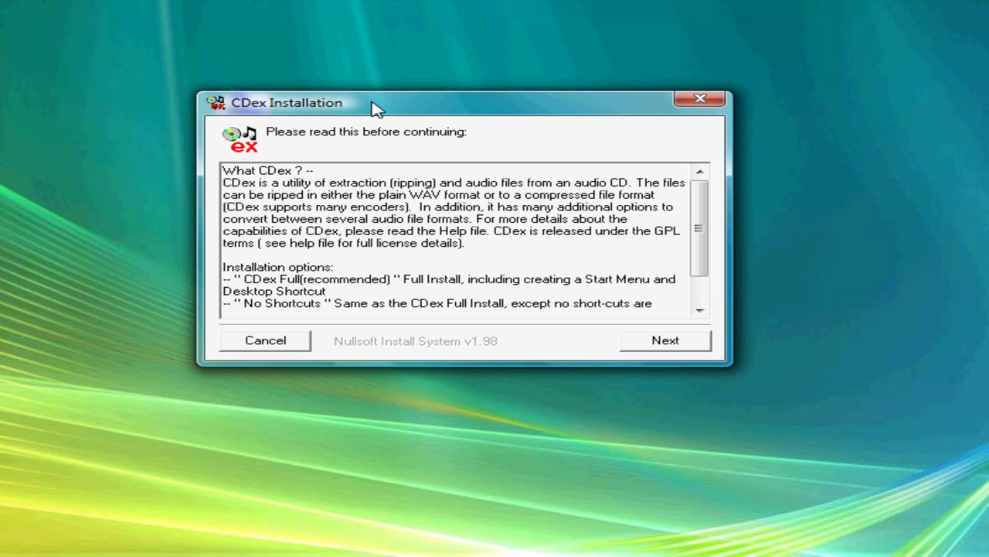
{"action": "left_click", "coordinate": [685, 349]}
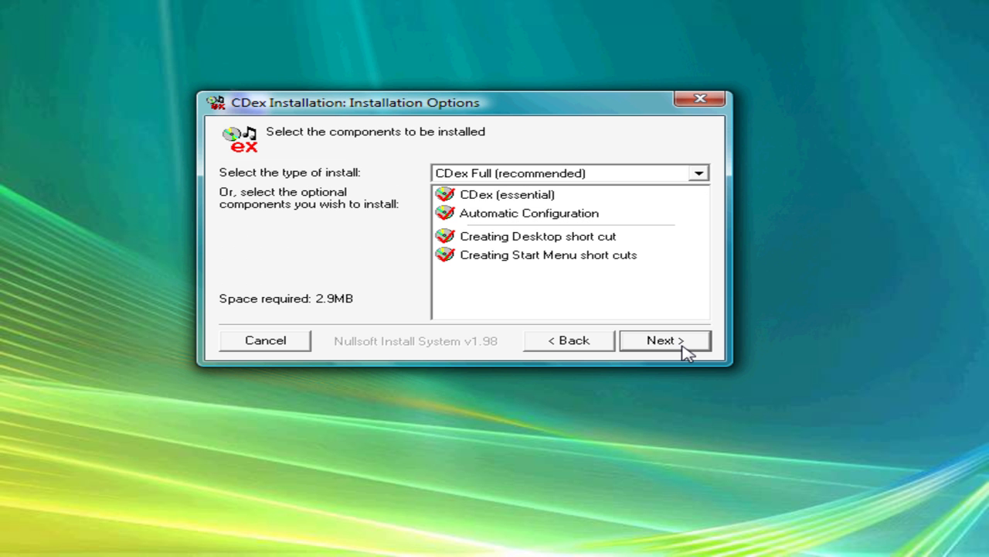
{"action": "left_click", "coordinate": [685, 349]}
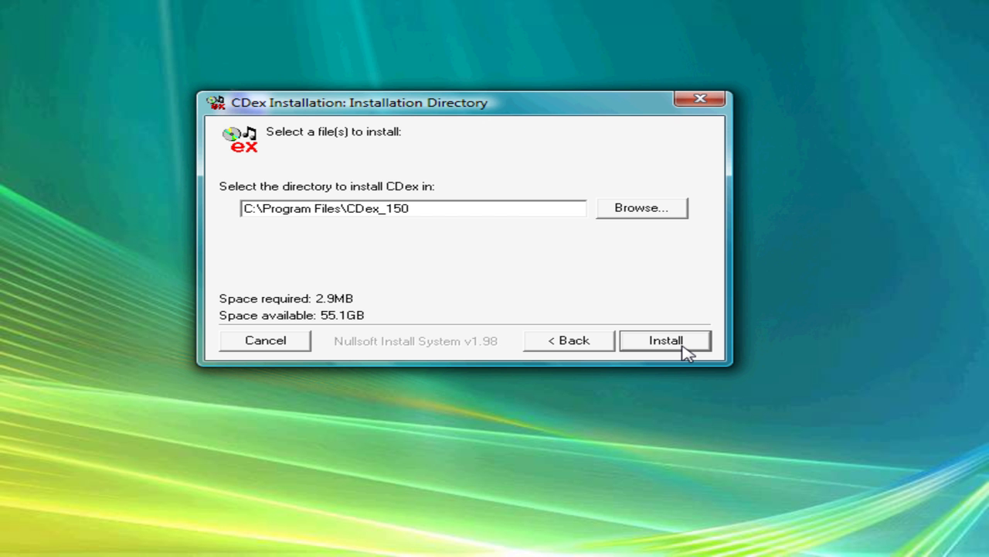
{"action": "left_click", "coordinate": [683, 347]}
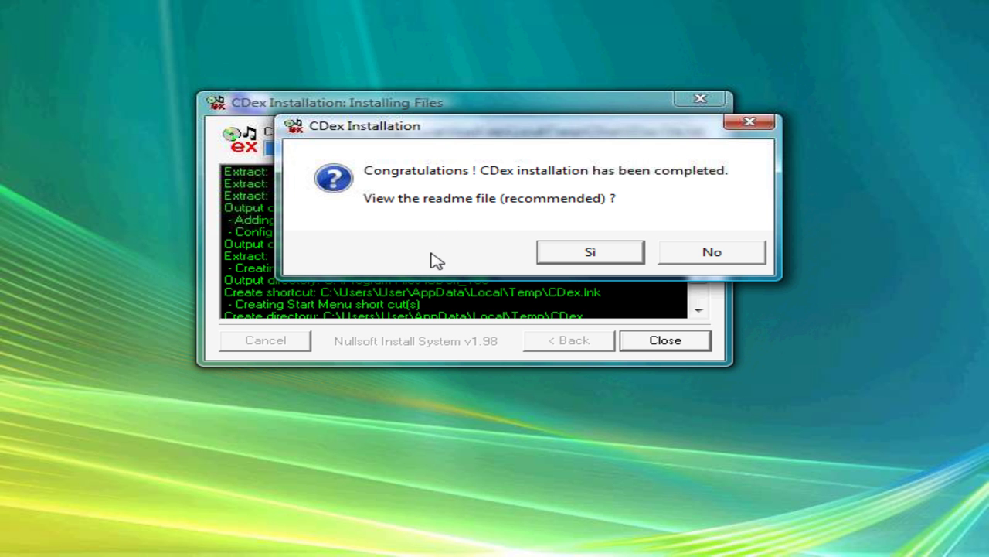
{"action": "left_click", "coordinate": [712, 256]}
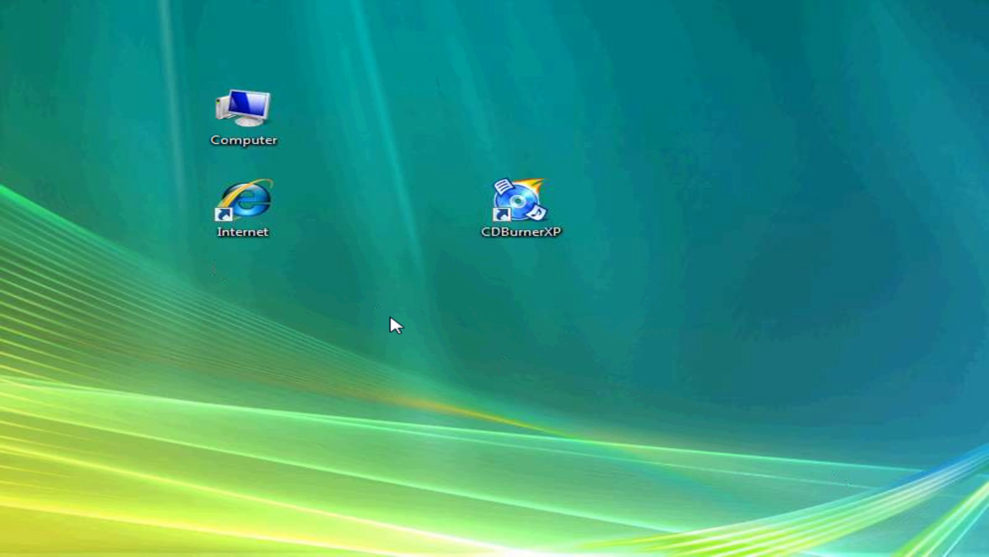
- Open the CDex_150 folder inside Programmi on Disco locale (C:)
{"action": "double_click", "coordinate": [246, 118]}
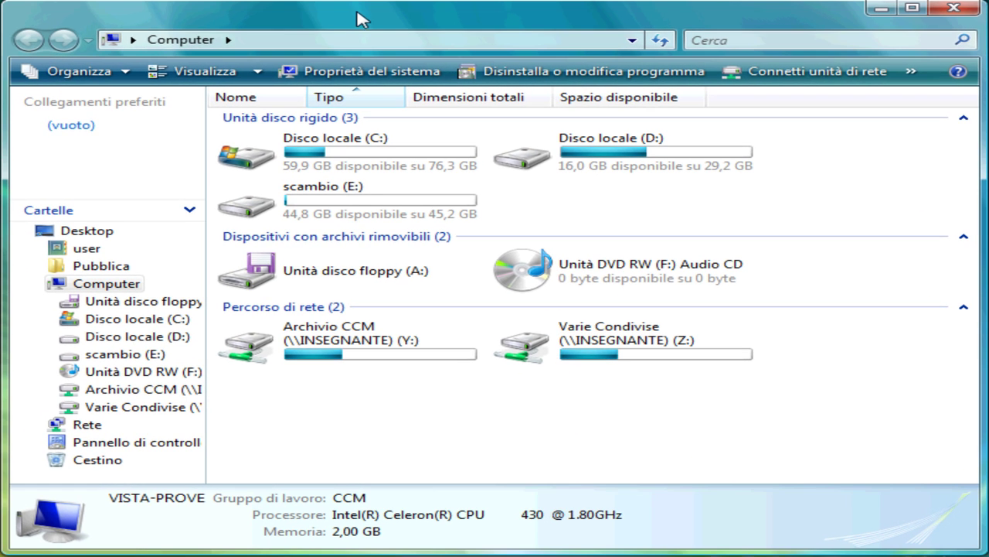
{"action": "double_click", "coordinate": [253, 161]}
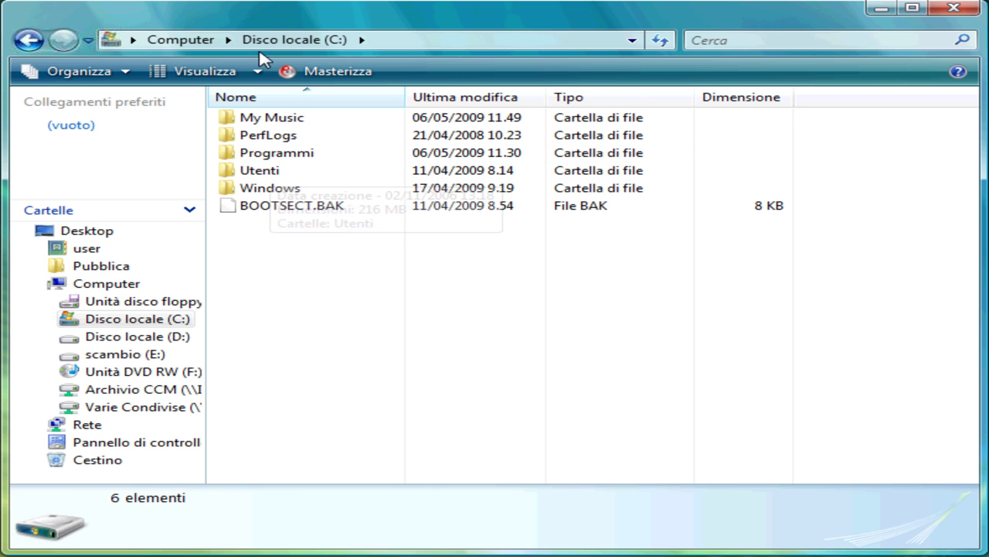
{"action": "double_click", "coordinate": [313, 158]}
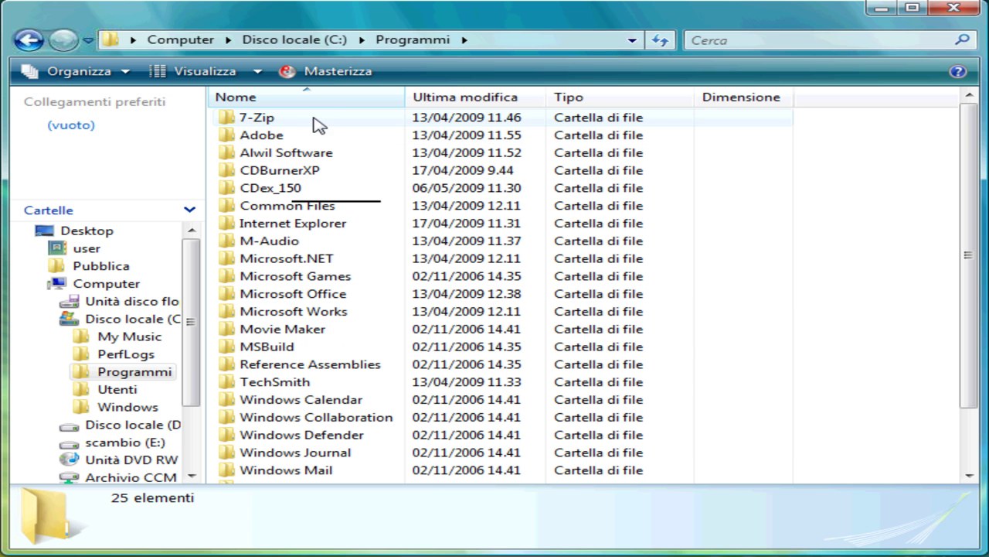
{"action": "left_click", "coordinate": [287, 190]}
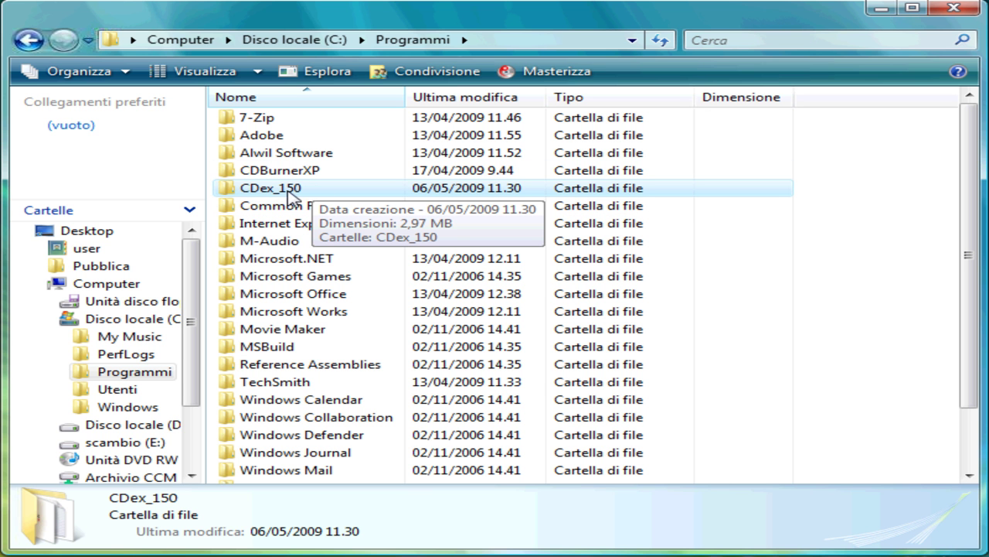
{"action": "double_click", "coordinate": [266, 191]}
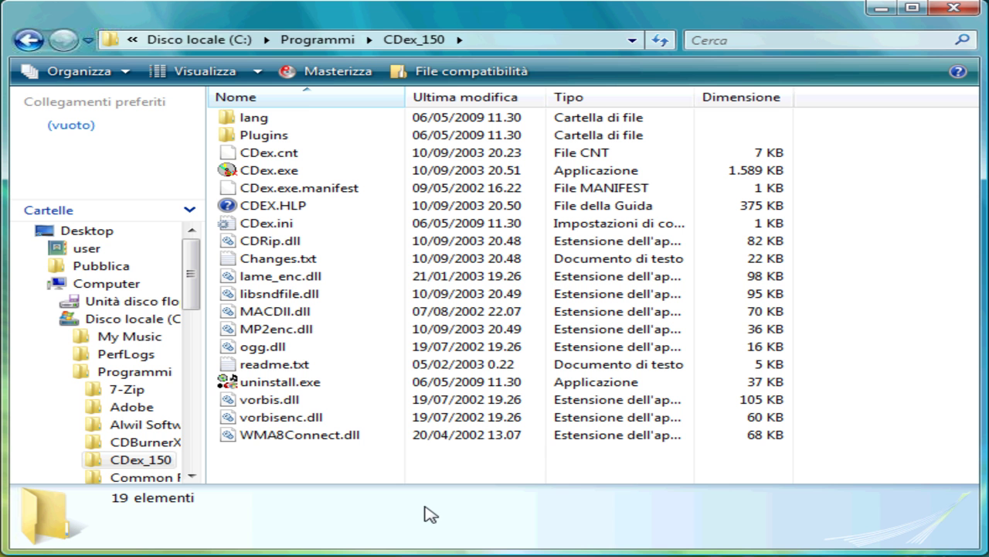
- Create a desktop shortcut to CDex.exe and close the folder window
{"action": "left_click", "coordinate": [257, 170]}
{"action": "mouse_move", "coordinate": [295, 178]}
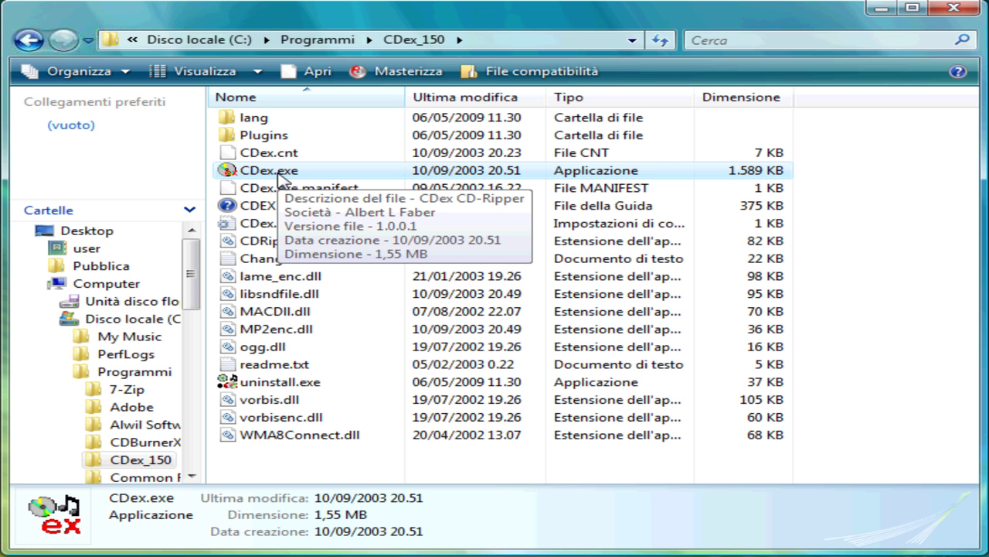
{"action": "right_click", "coordinate": [277, 178]}
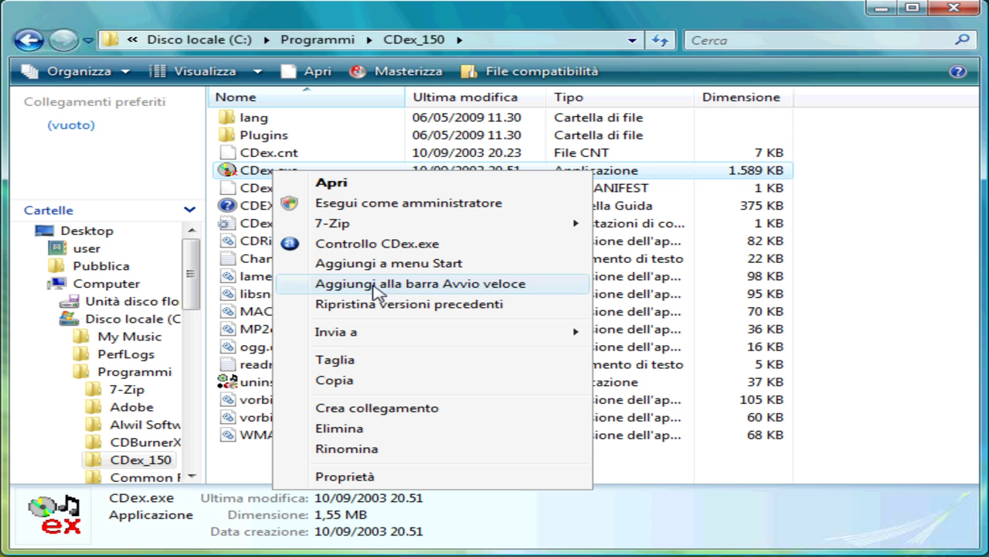
{"action": "mouse_move", "coordinate": [356, 340]}
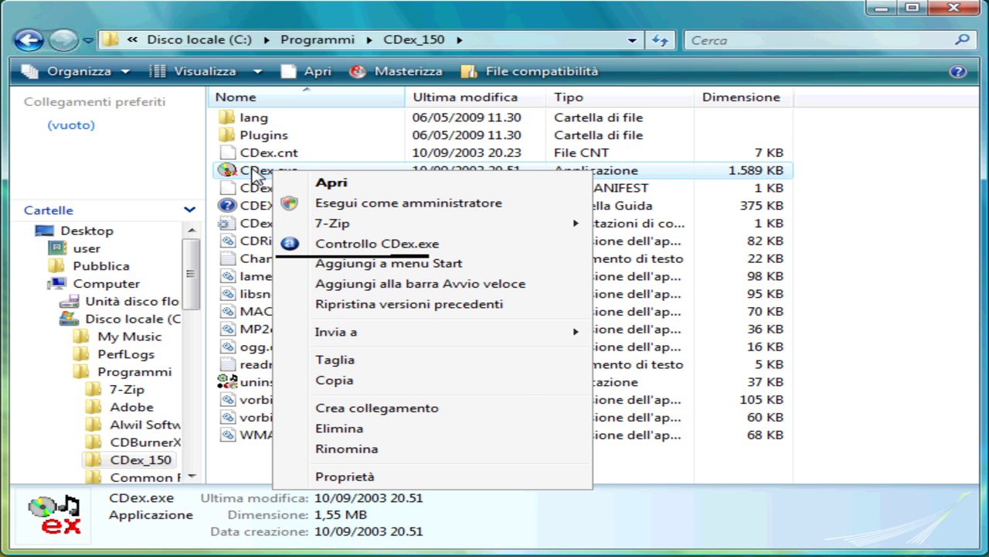
{"action": "right_click", "coordinate": [253, 170]}
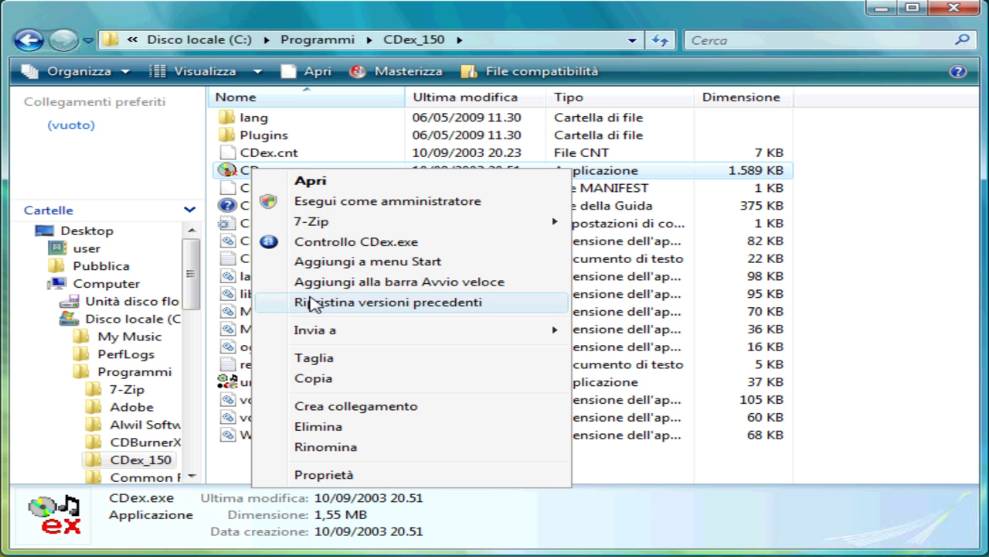
{"action": "mouse_move", "coordinate": [317, 338]}
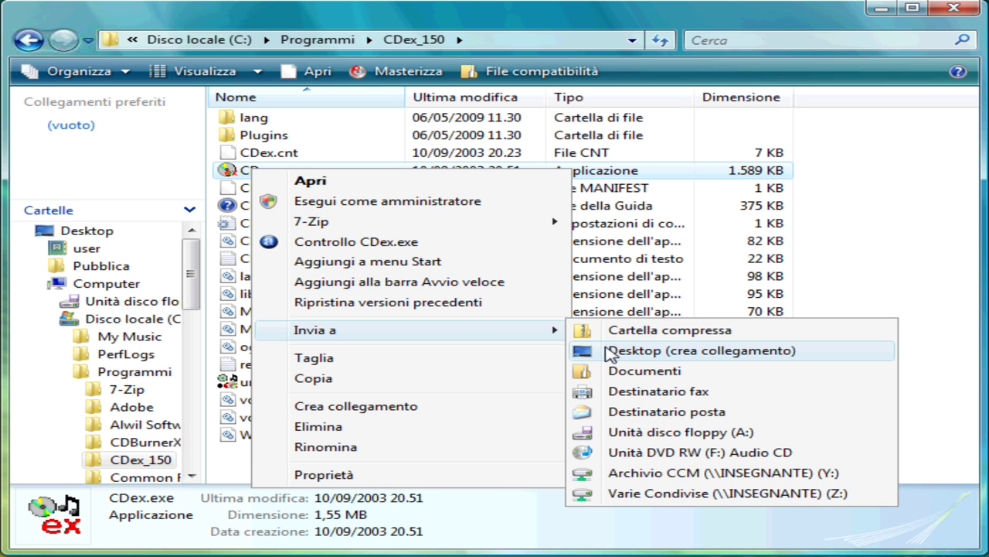
{"action": "left_click", "coordinate": [661, 356]}
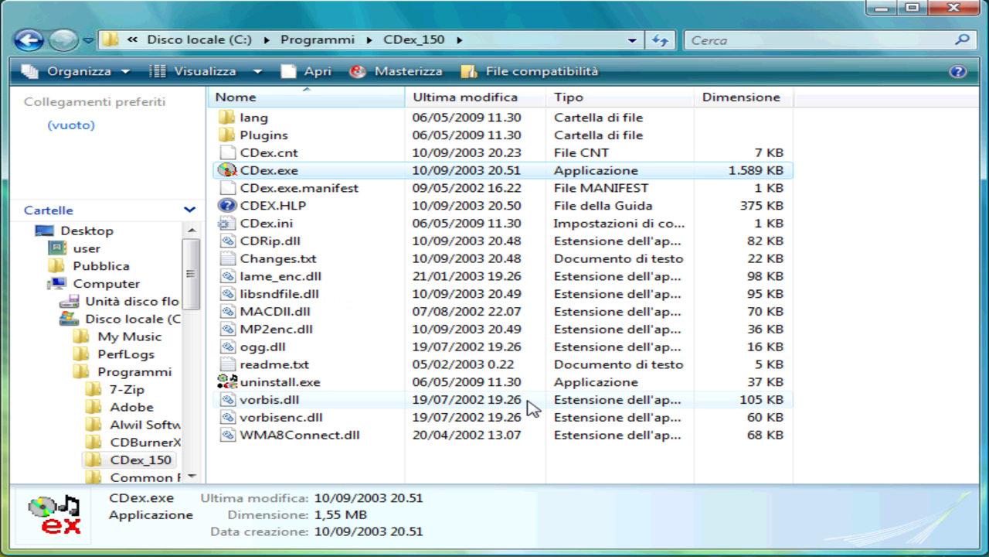
{"action": "left_click", "coordinate": [953, 7]}
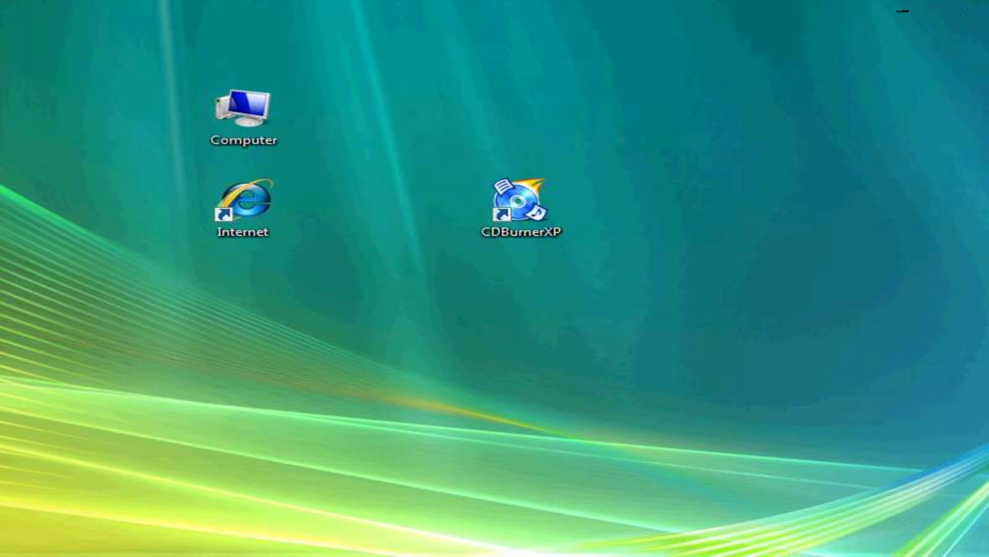
- Place the CDex shortcut beside the CDBurnerXP icon on the desktop and launch CDex from it
{"action": "left_click_drag", "start_coordinate": [4, 46], "coordinate": [385, 213]}
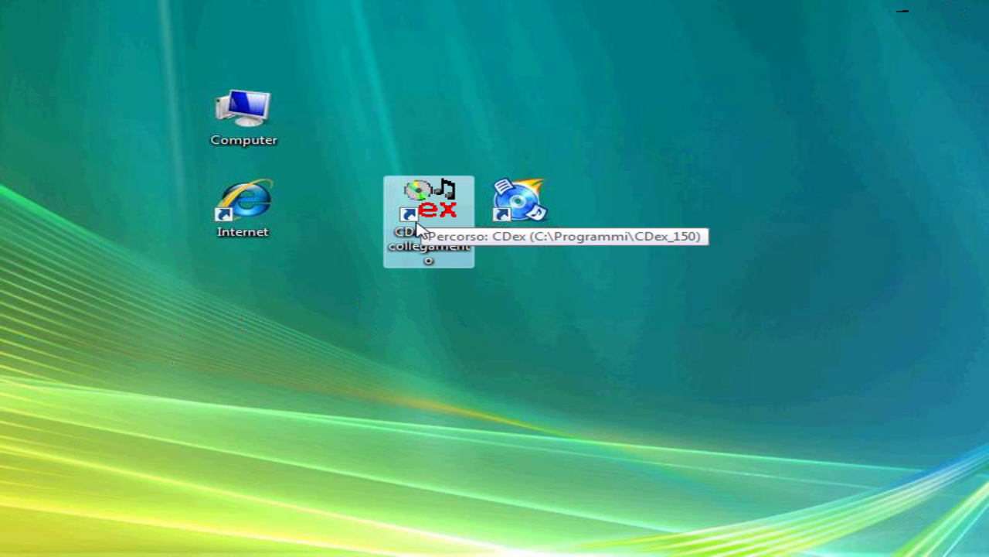
{"action": "left_click", "coordinate": [432, 348]}
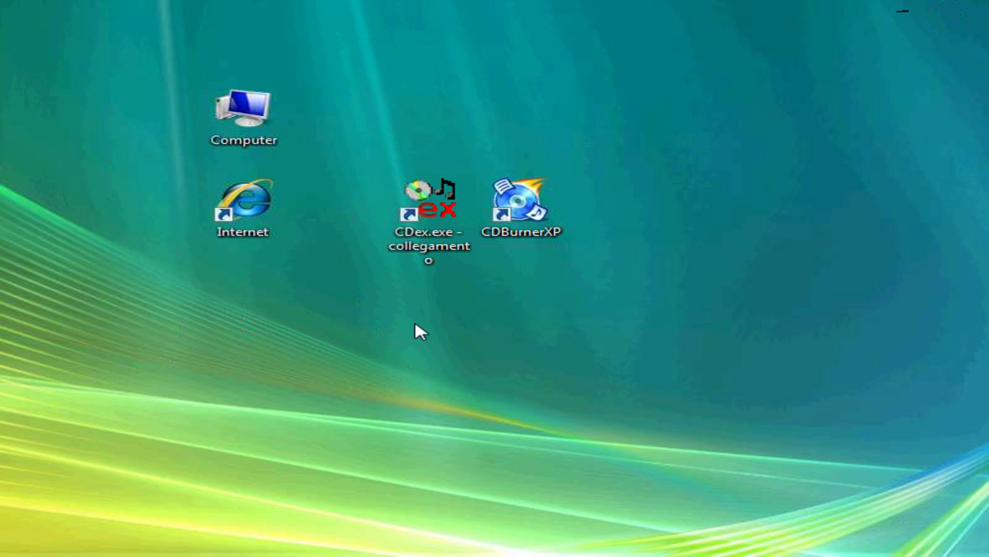
{"action": "double_click", "coordinate": [432, 222]}
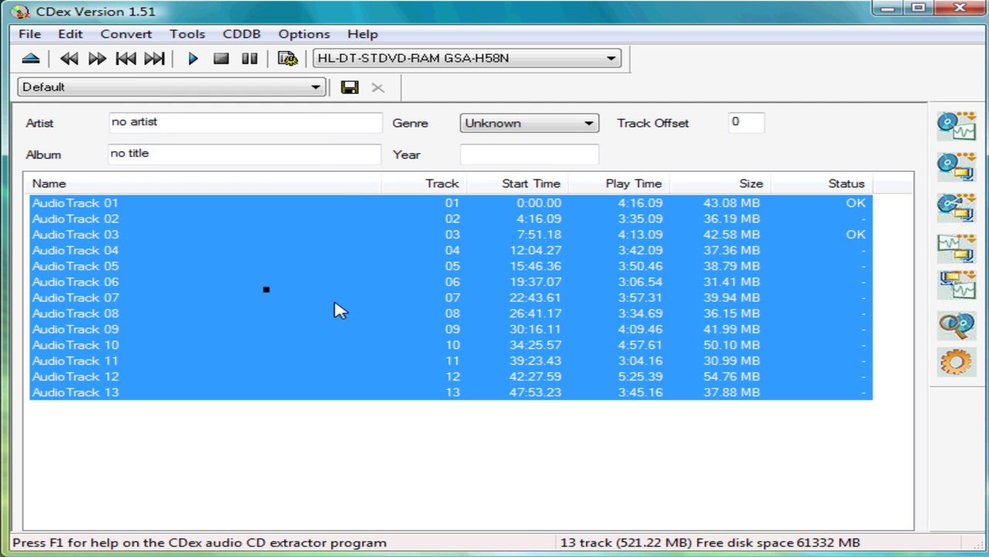
- Minimize CDex, create a desktop folder named Musica, and place it beside the CDBurnerXP icon
{"action": "left_click", "coordinate": [887, 9]}
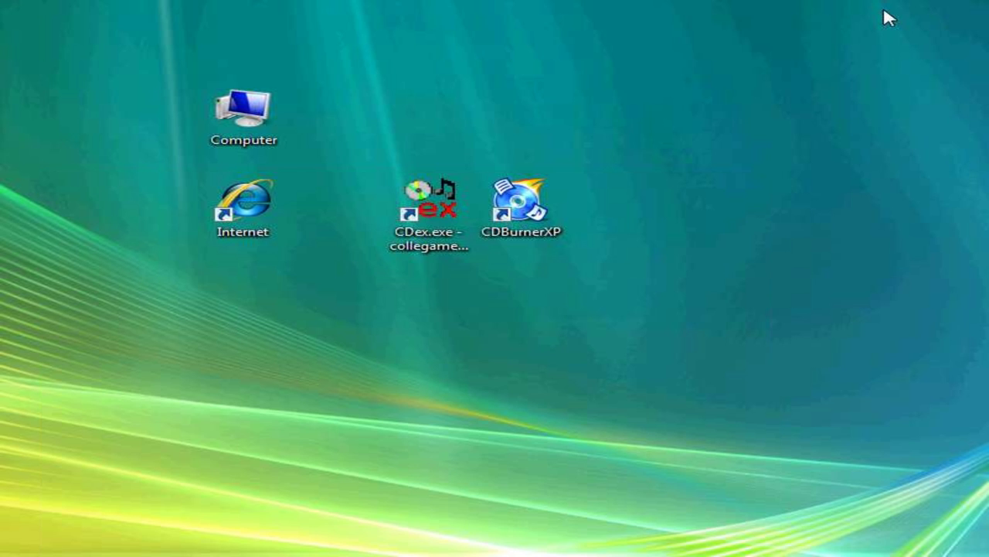
{"action": "right_click", "coordinate": [435, 318]}
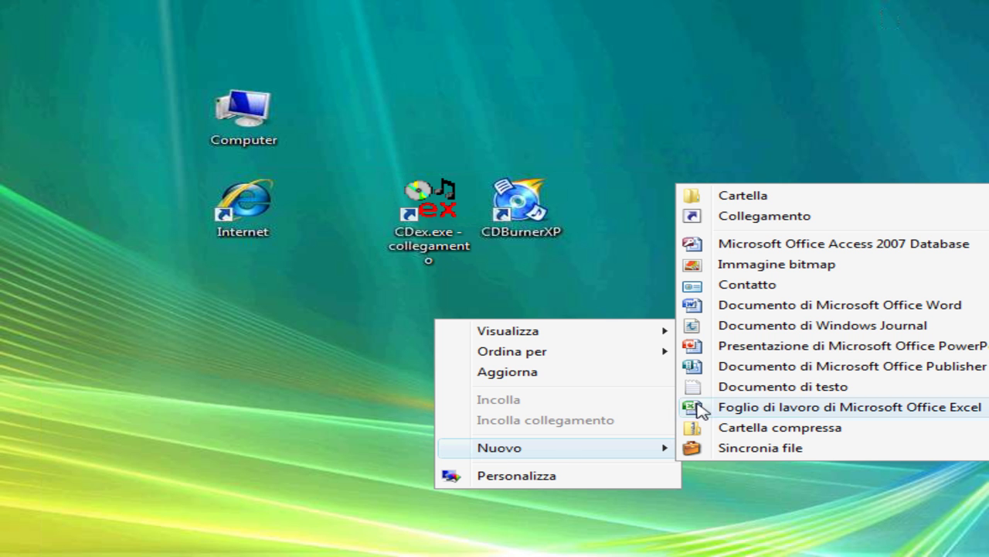
{"action": "left_click", "coordinate": [742, 196]}
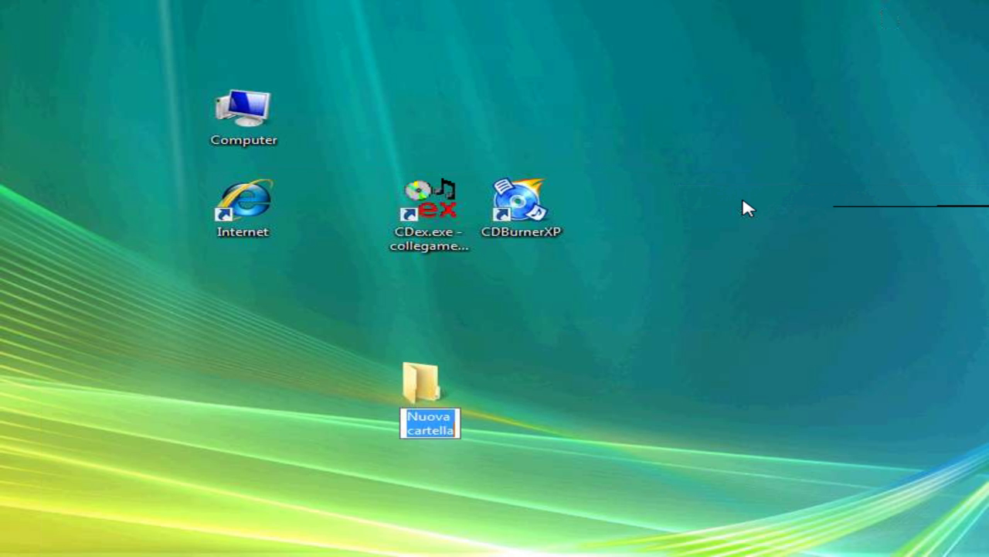
{"action": "type", "text": "Musica"}
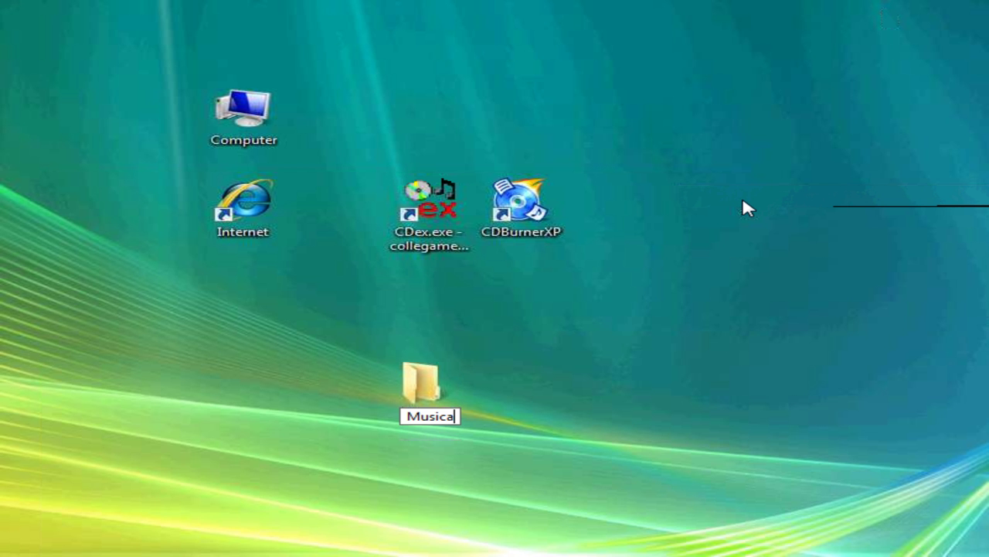
{"action": "key", "text": "Return"}
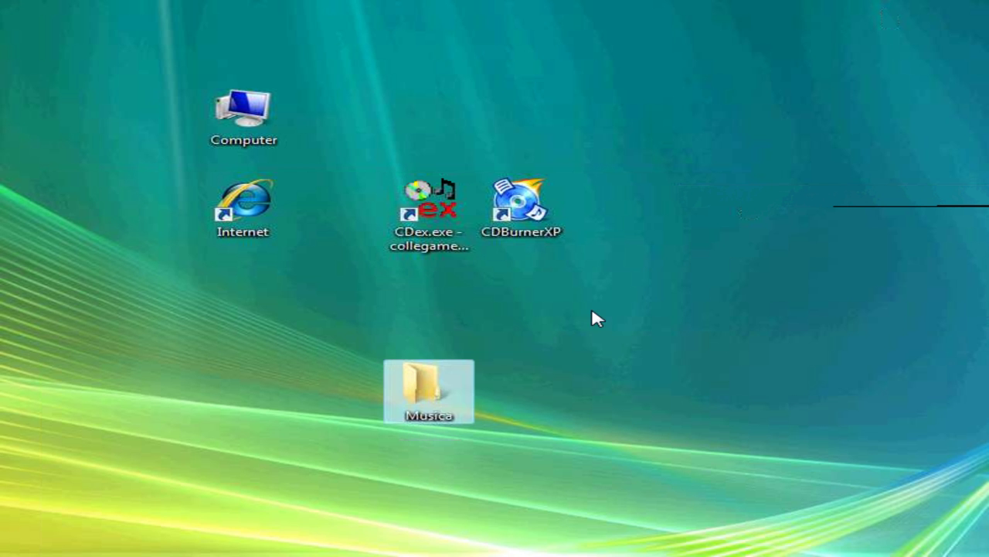
{"action": "left_click_drag", "start_coordinate": [462, 380], "coordinate": [646, 198]}
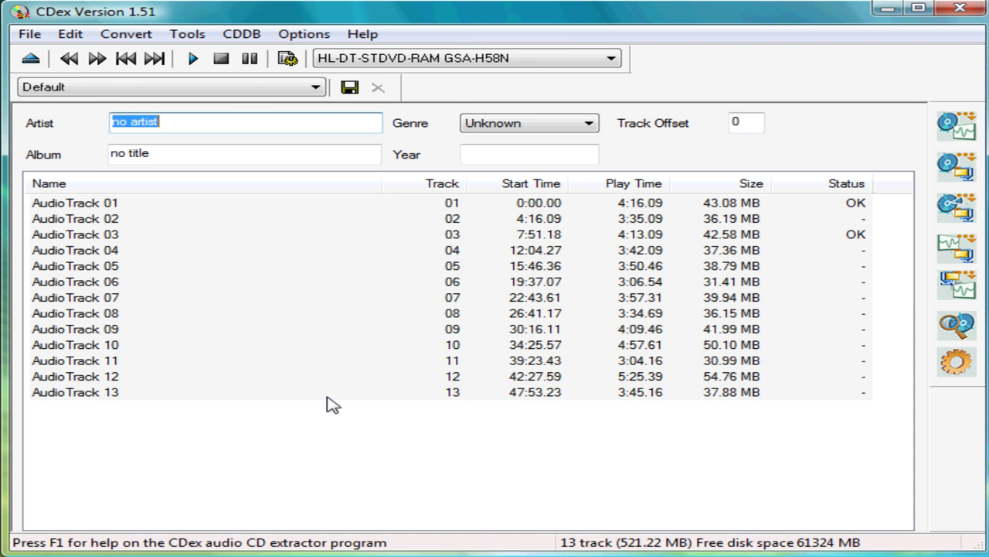
- Replace the CD's artist with Tiziano Ferro in CDex
{"action": "left_click", "coordinate": [178, 120]}
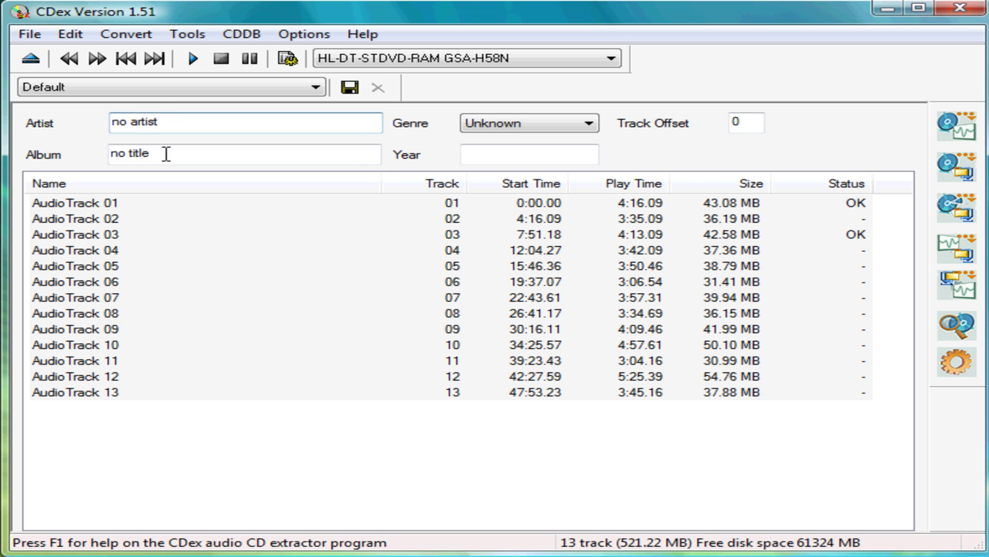
{"action": "key", "text": "BackSpace"}
{"action": "key", "text": "BackSpace"}
{"action": "key", "text": "BackSpace"}
{"action": "key", "text": "BackSpace"}
{"action": "key", "text": "BackSpace"}
{"action": "key", "text": "BackSpace"}
{"action": "key", "text": "BackSpace"}
{"action": "key", "text": "BackSpace"}
{"action": "key", "text": "BackSpace"}
{"action": "type", "text": "Tiziano "}
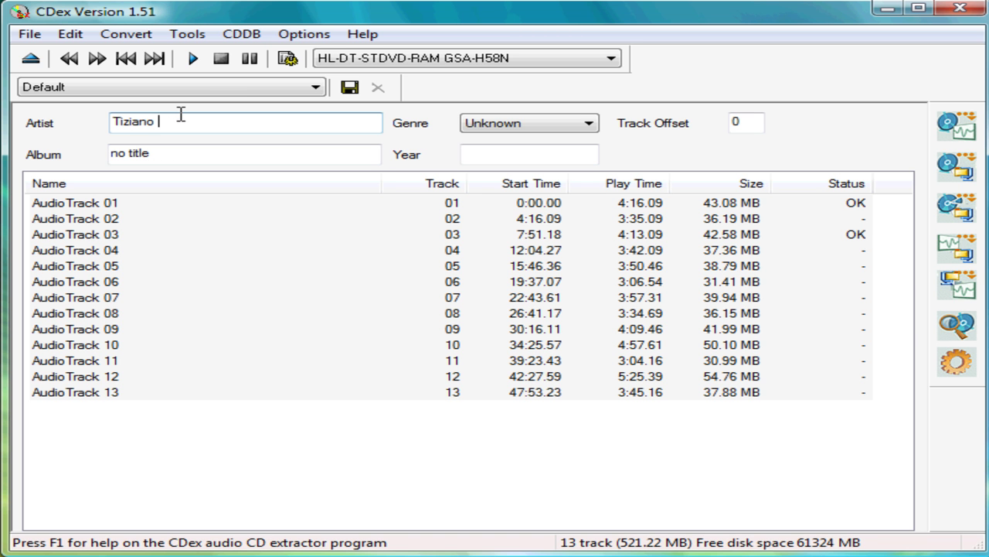
{"action": "type", "text": "Ferro"}
- Replace the CD's album title with Alla mia età
{"action": "left_click_drag", "start_coordinate": [154, 153], "coordinate": [78, 146]}
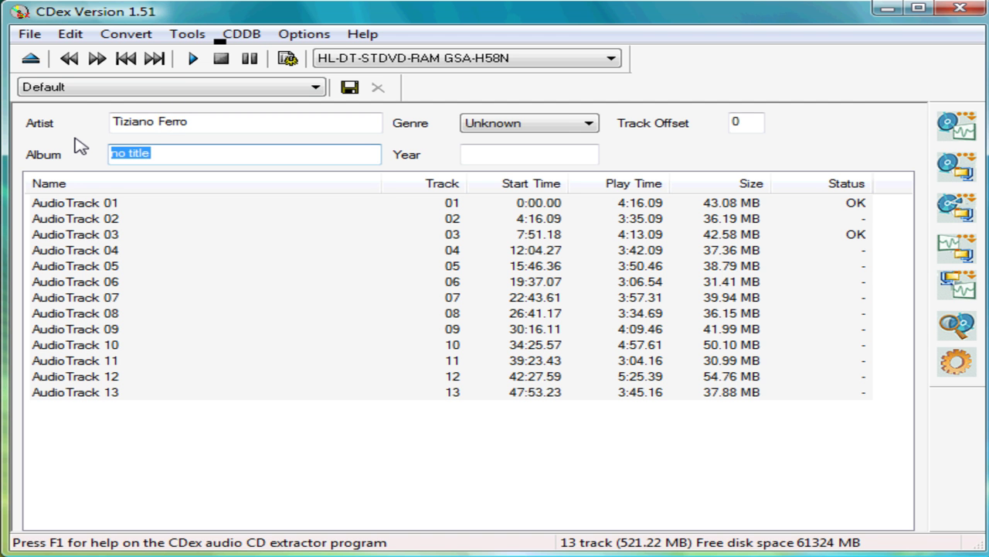
{"action": "type", "text": "Alla mia "}
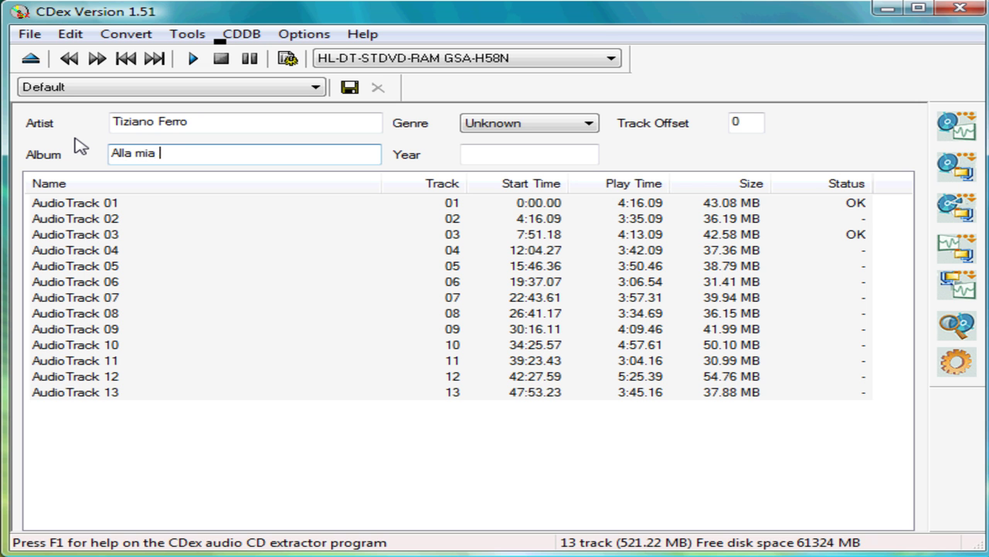
{"action": "type", "text": "età"}
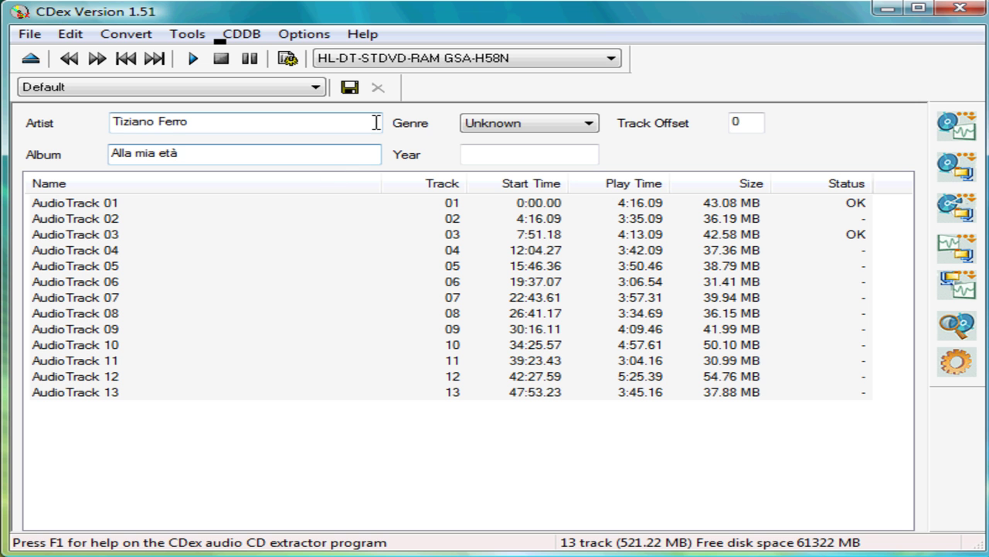
- In the CDex filename settings, set the WAV -> MP3 output directory to the Musica folder on the desktop
{"action": "left_click", "coordinate": [305, 35]}
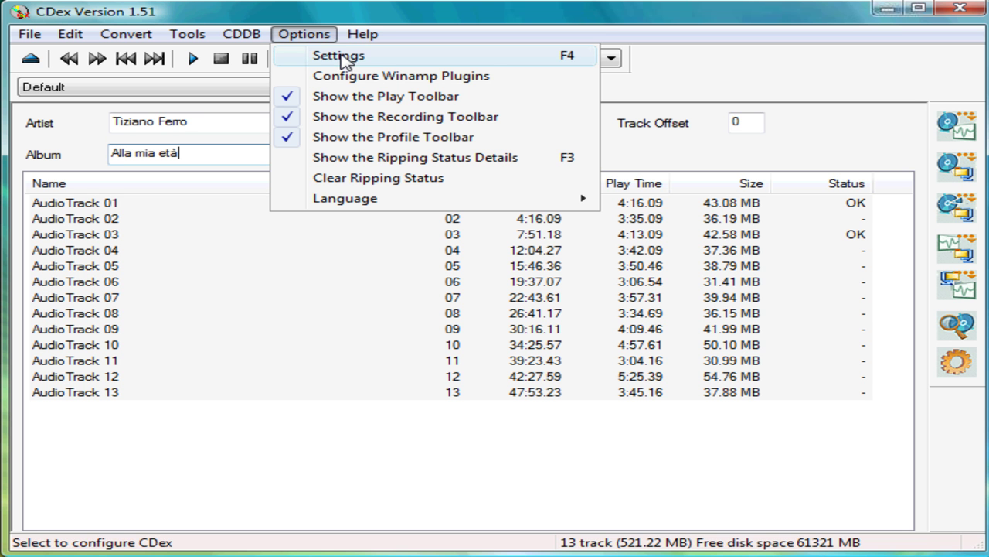
{"action": "left_click", "coordinate": [377, 62]}
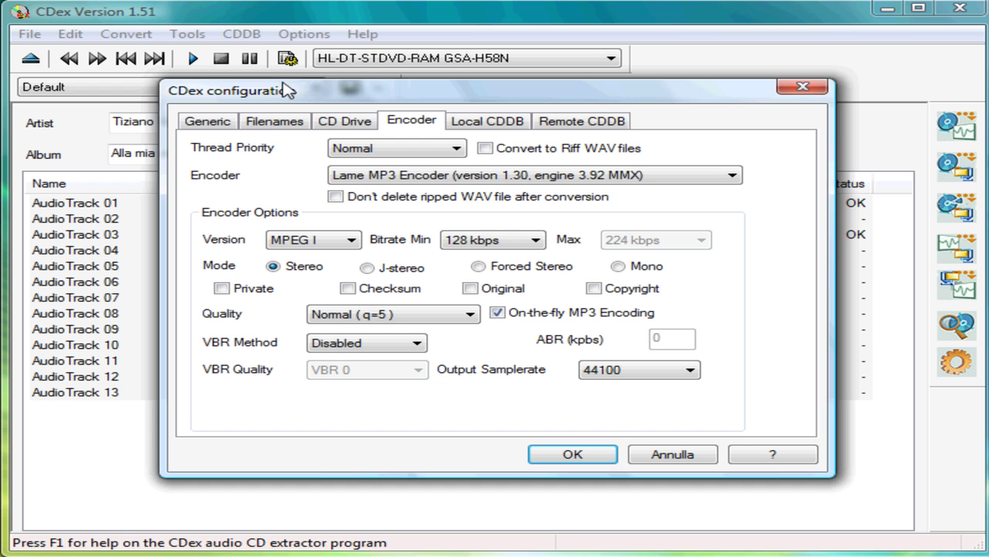
{"action": "left_click", "coordinate": [271, 124]}
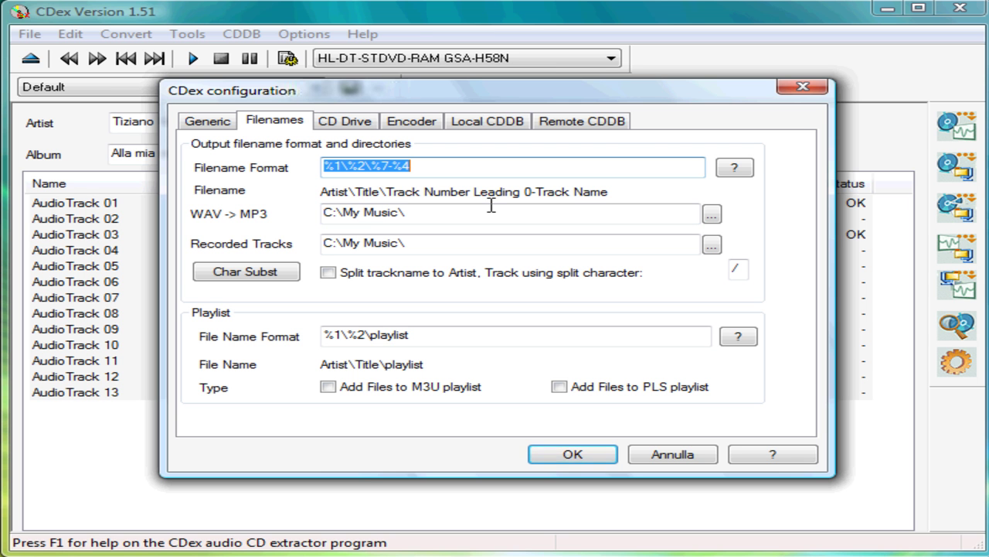
{"action": "left_click", "coordinate": [711, 216]}
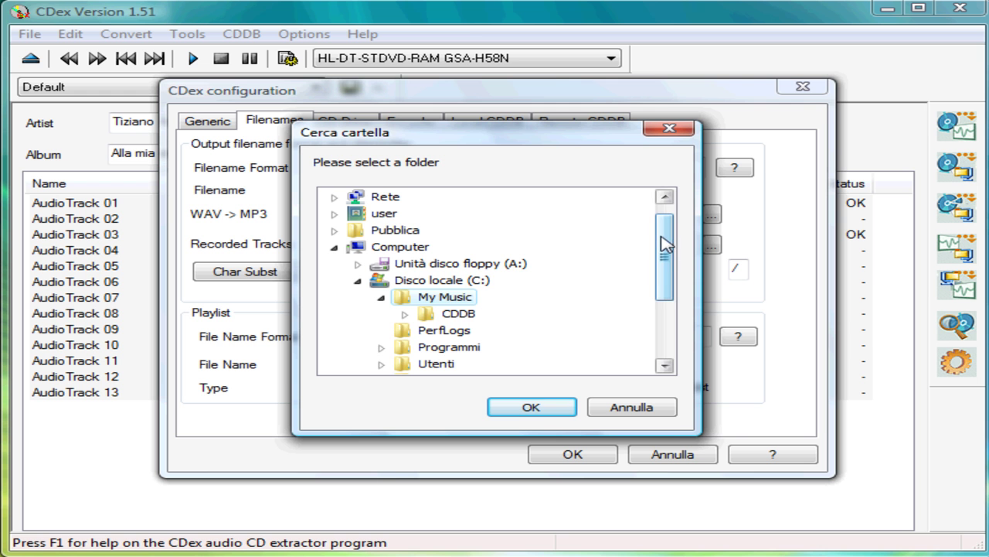
{"action": "scroll", "coordinate": [665, 272], "scroll_direction": "up", "scroll_amount": 1}
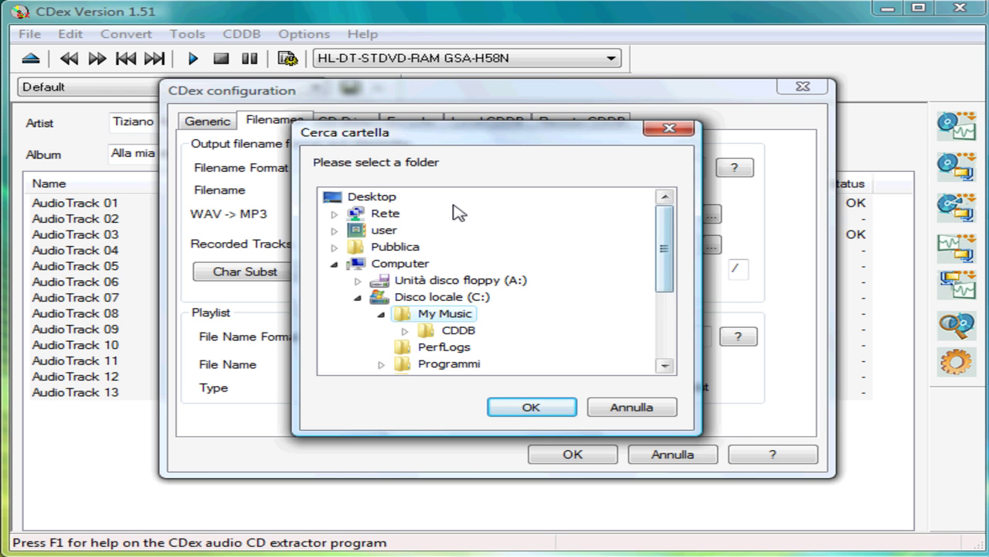
{"action": "left_click", "coordinate": [373, 198]}
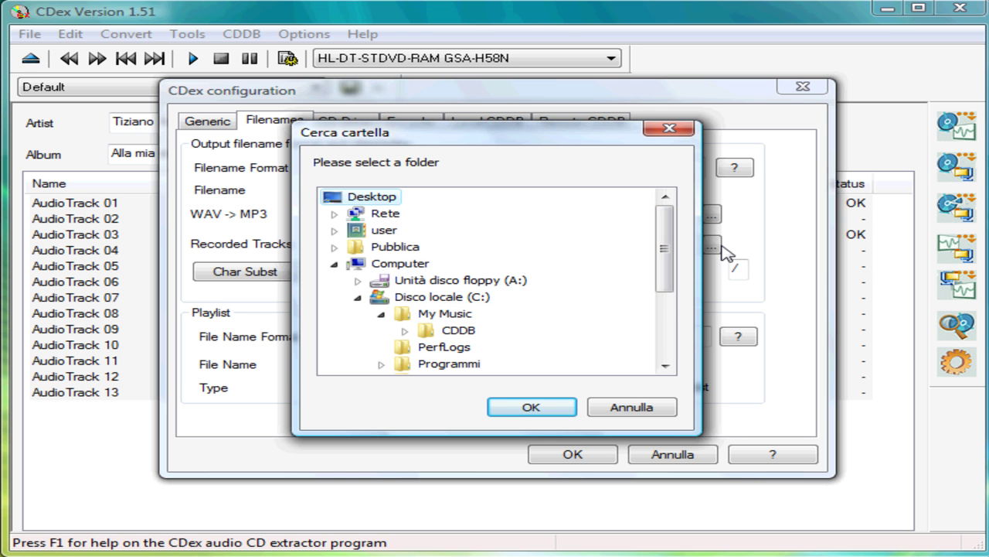
{"action": "left_click_drag", "start_coordinate": [673, 247], "coordinate": [677, 335]}
{"action": "left_click", "coordinate": [387, 368]}
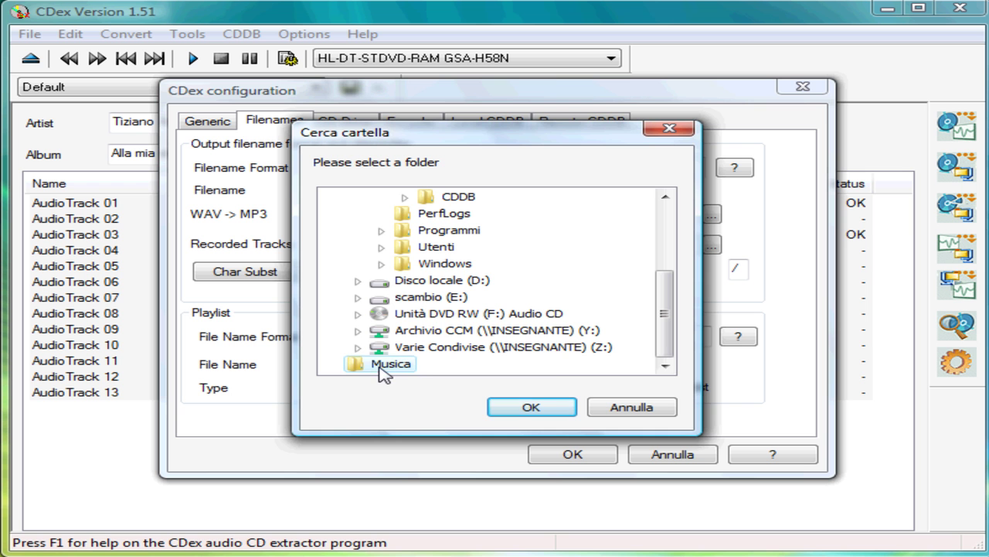
{"action": "left_click", "coordinate": [510, 408]}
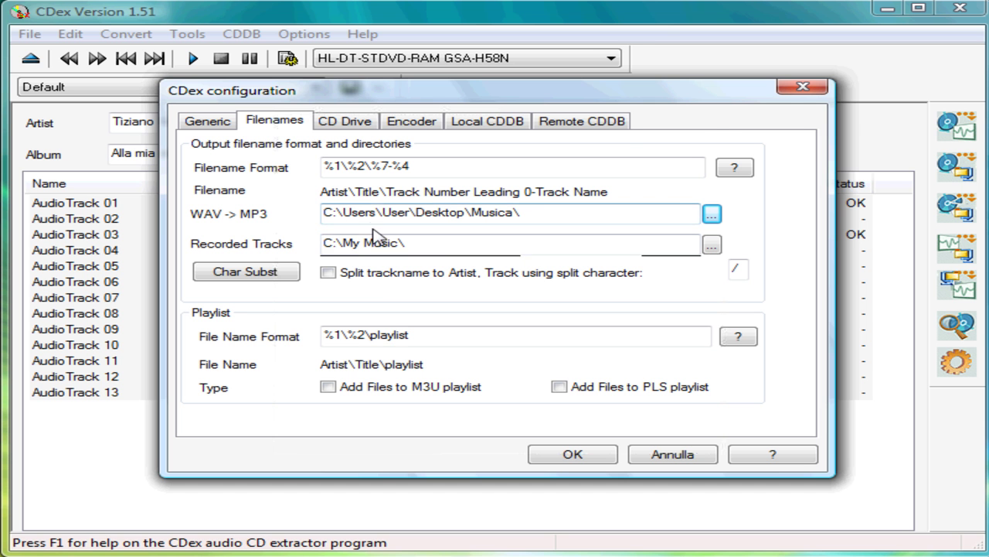
- Set the Recorded Tracks directory to the desktop's Musica folder and accept the configuration
{"action": "left_click", "coordinate": [711, 246]}
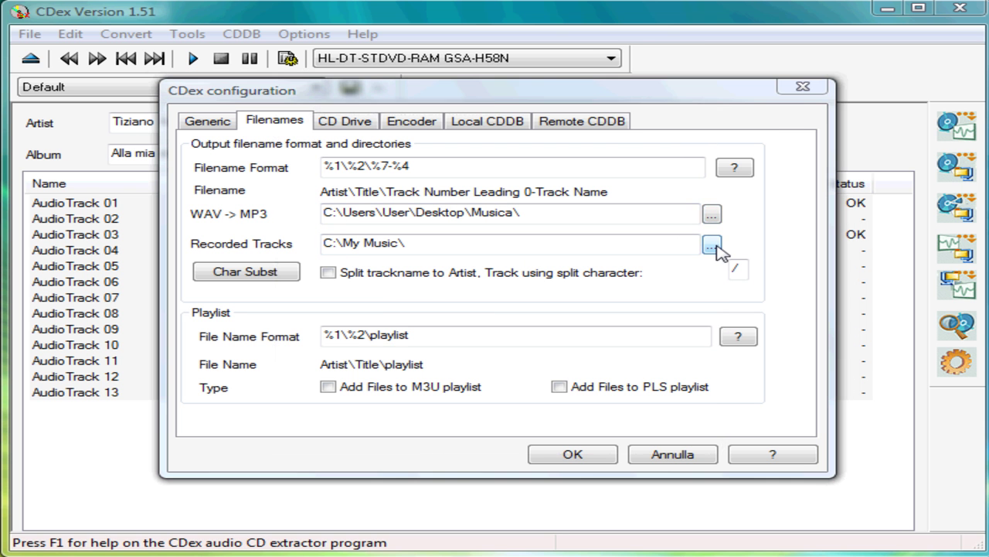
{"action": "left_click_drag", "start_coordinate": [670, 267], "coordinate": [667, 255]}
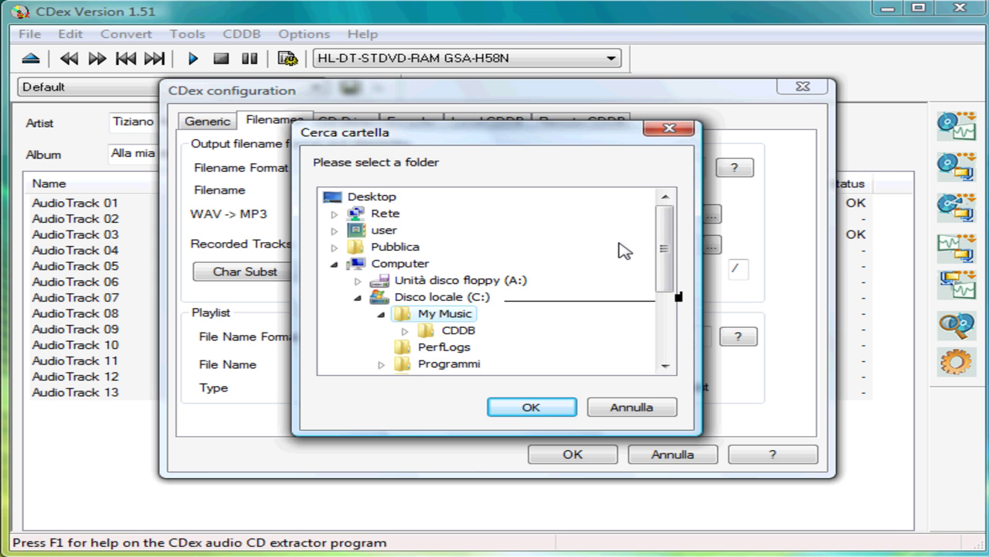
{"action": "left_click_drag", "start_coordinate": [663, 245], "coordinate": [673, 309]}
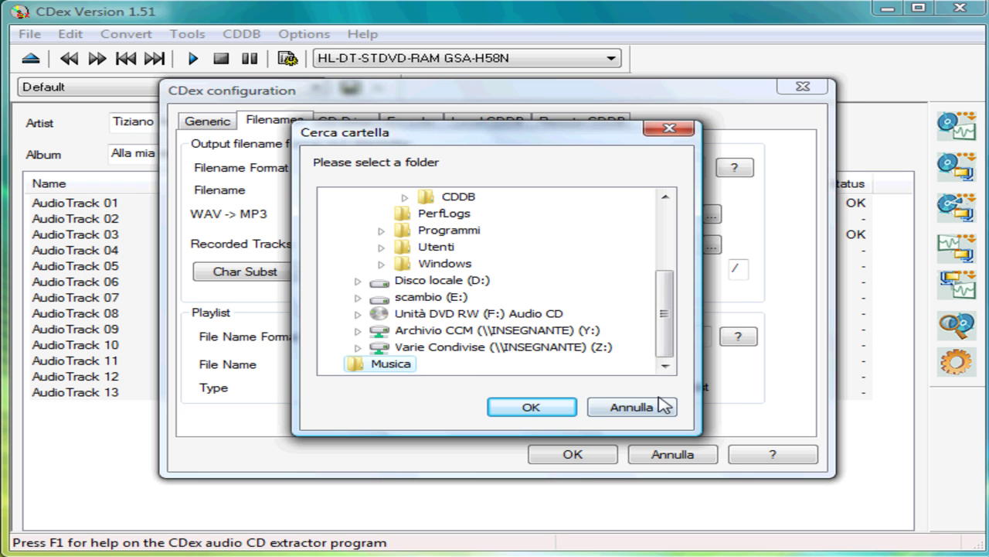
{"action": "left_click", "coordinate": [540, 409]}
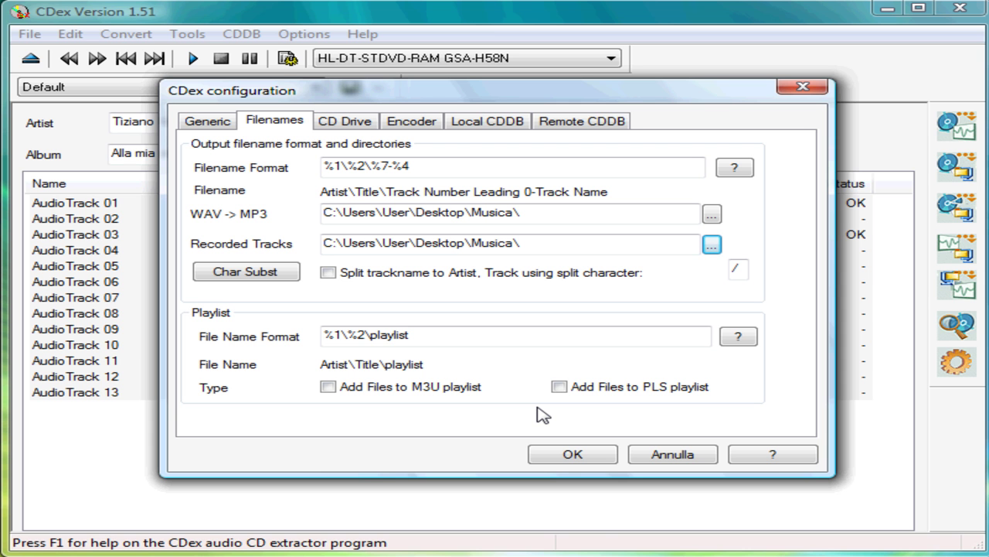
{"action": "left_click", "coordinate": [564, 459]}
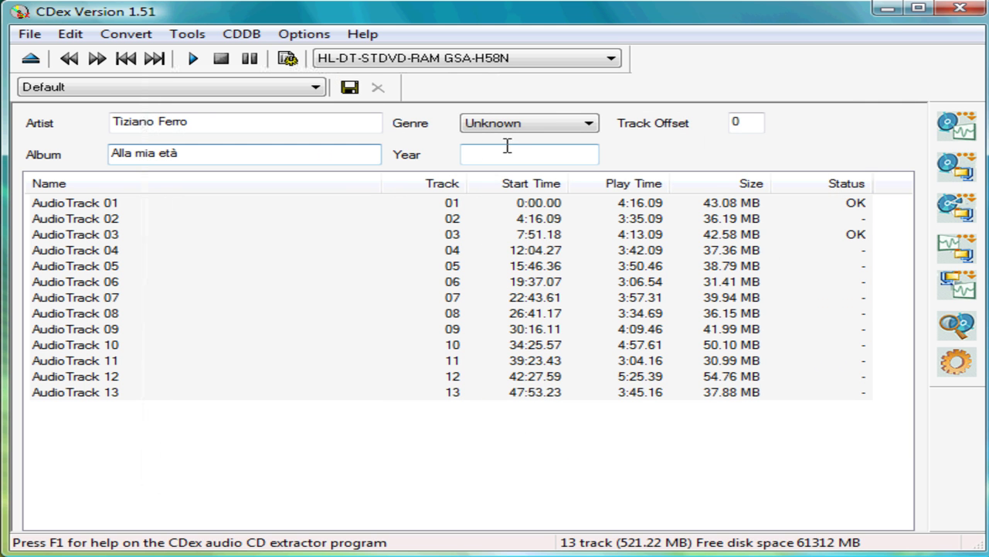
- Extract AudioTrack 05 and AudioTrack 09 from the CD to compressed audio files
{"action": "left_click", "coordinate": [103, 272]}
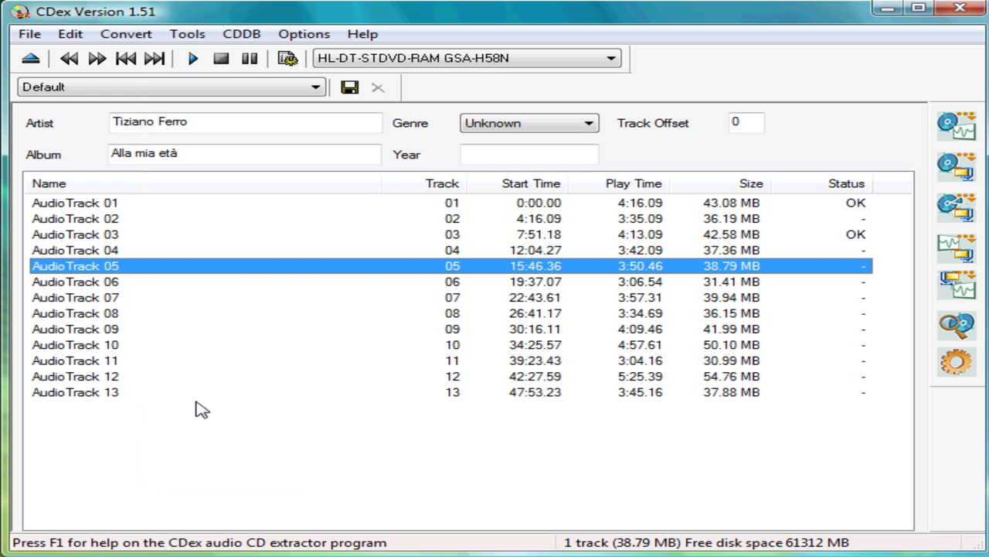
{"action": "left_click", "coordinate": [124, 332], "text": "ctrl"}
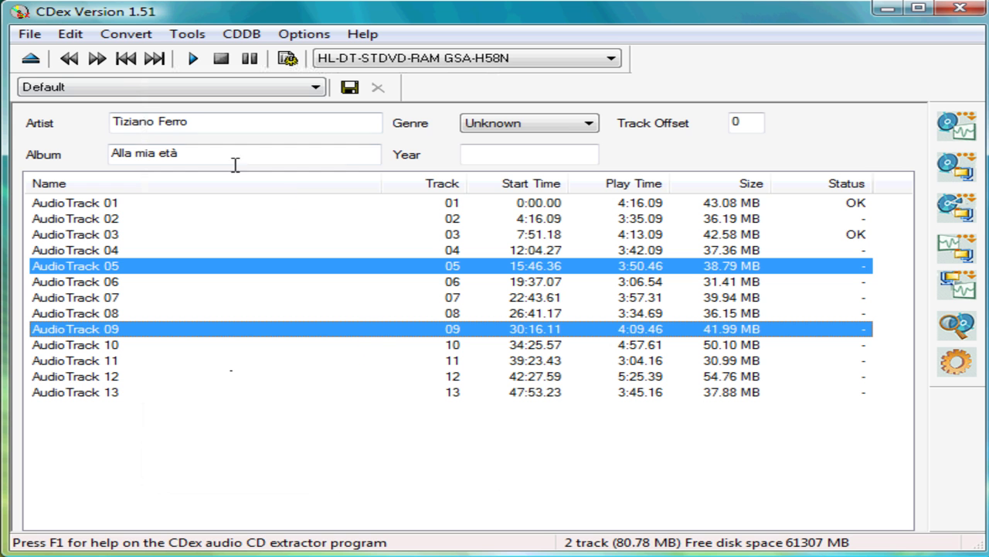
{"action": "left_click", "coordinate": [135, 38]}
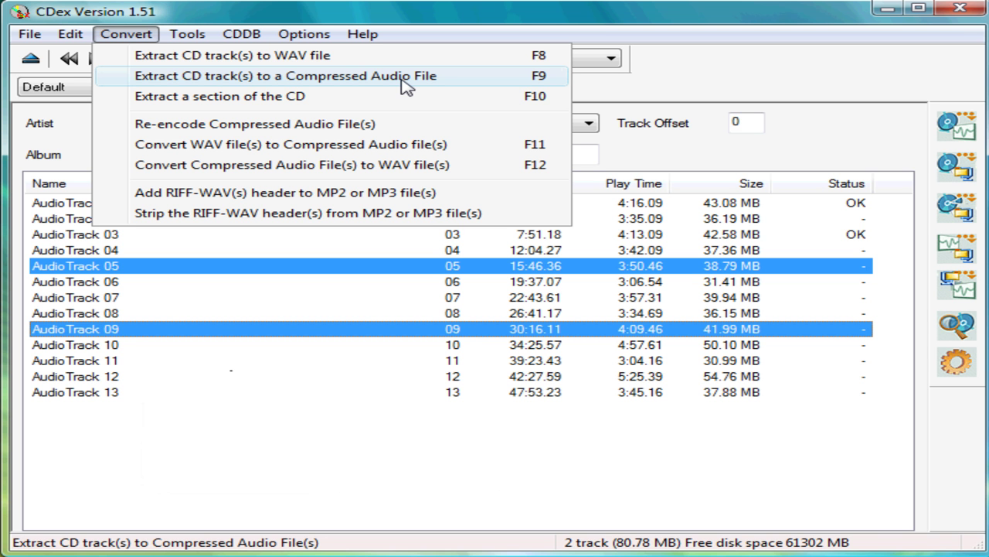
{"action": "left_click", "coordinate": [323, 81]}
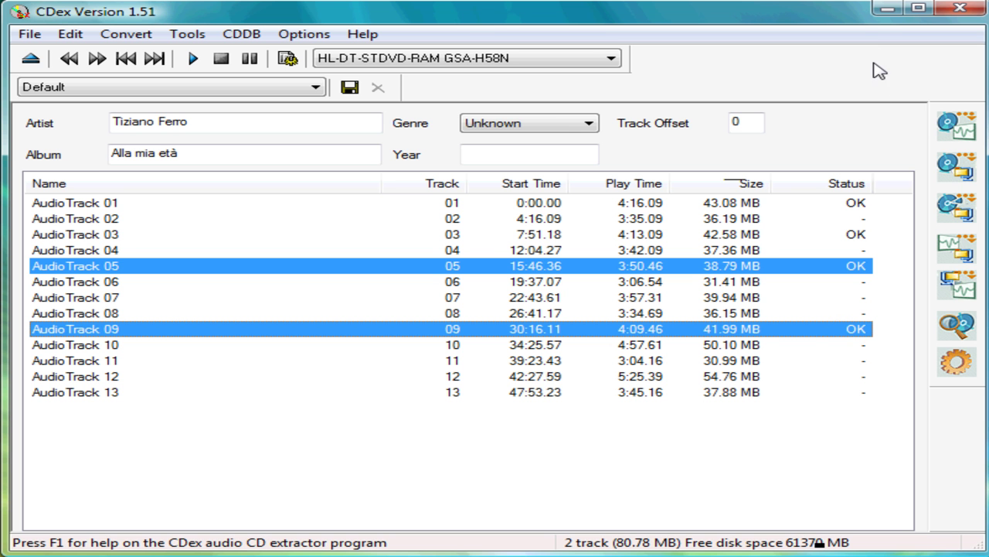
- Clear the CDex window away from the desktop and examine the extracted files in Musica, under Tiziano Ferro, Alla mia età
{"action": "double_click", "coordinate": [454, 17]}
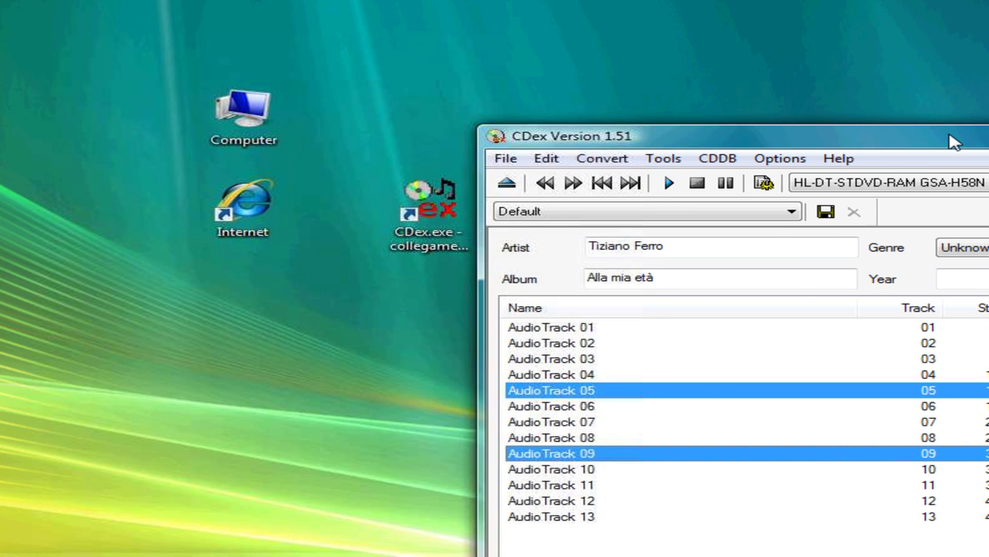
{"action": "left_click_drag", "start_coordinate": [687, 136], "coordinate": [766, 147]}
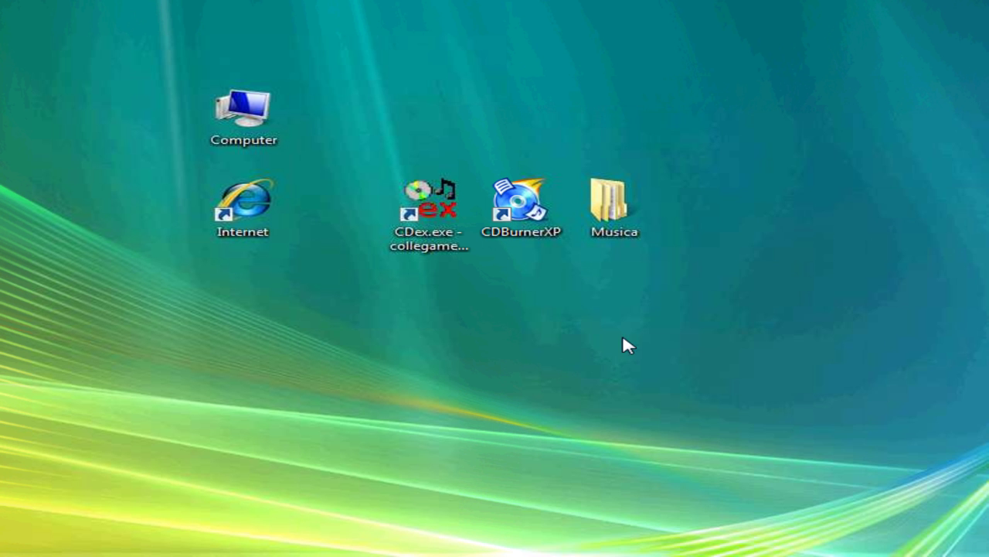
{"action": "double_click", "coordinate": [606, 213]}
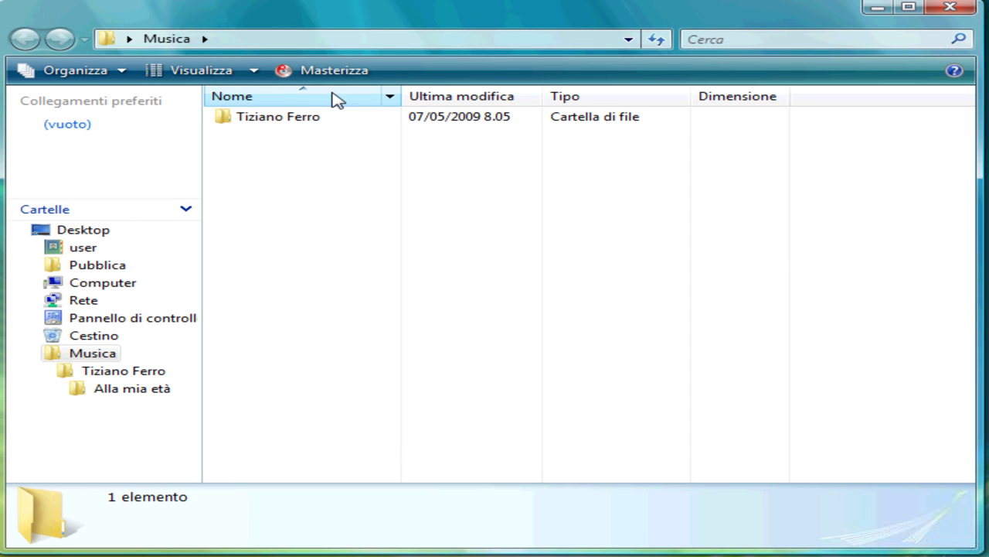
{"action": "mouse_move", "coordinate": [274, 122]}
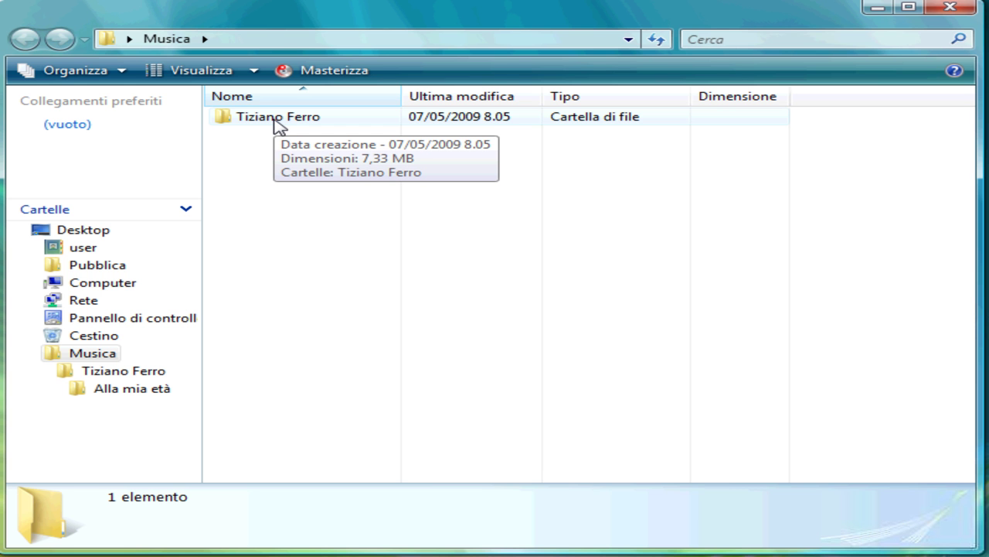
{"action": "double_click", "coordinate": [276, 117]}
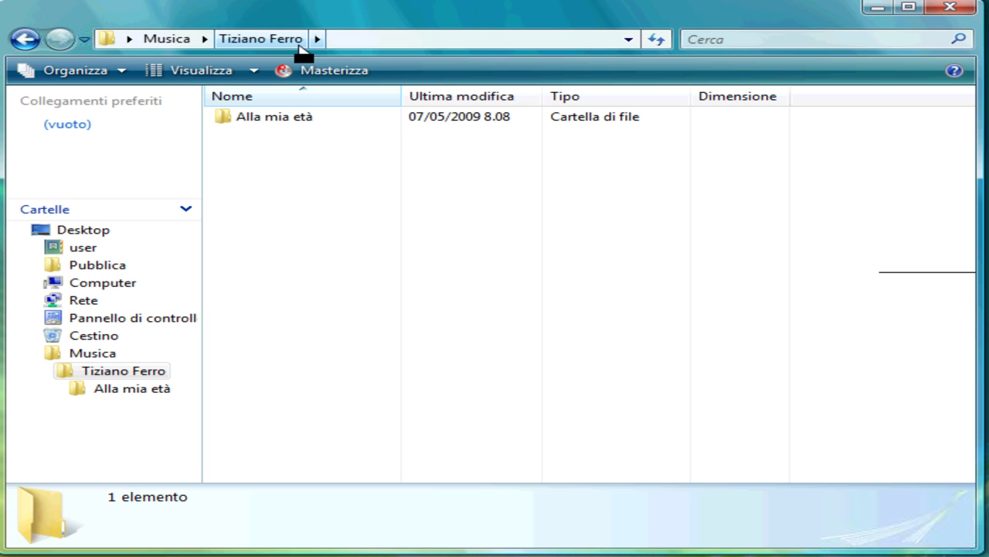
{"action": "double_click", "coordinate": [242, 123]}
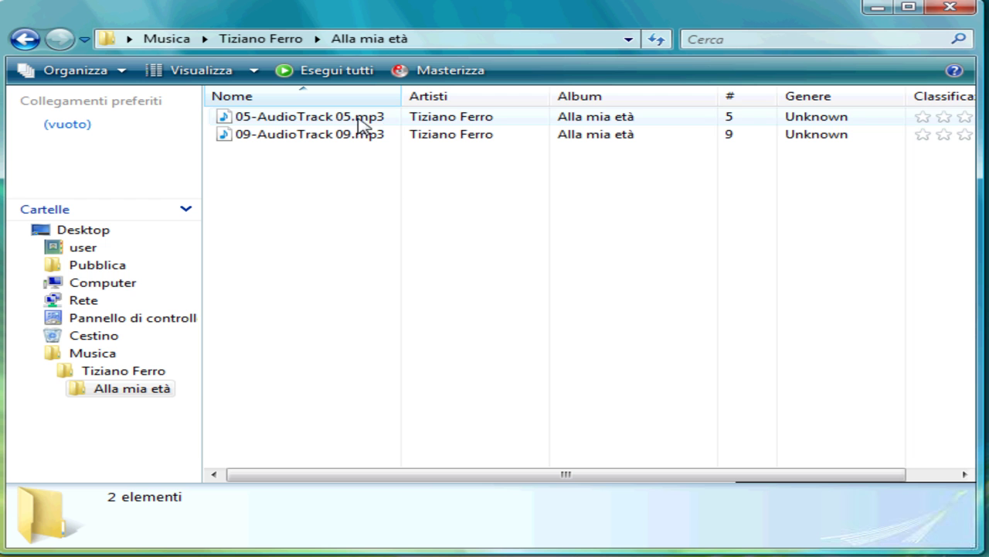
{"action": "mouse_move", "coordinate": [395, 147]}
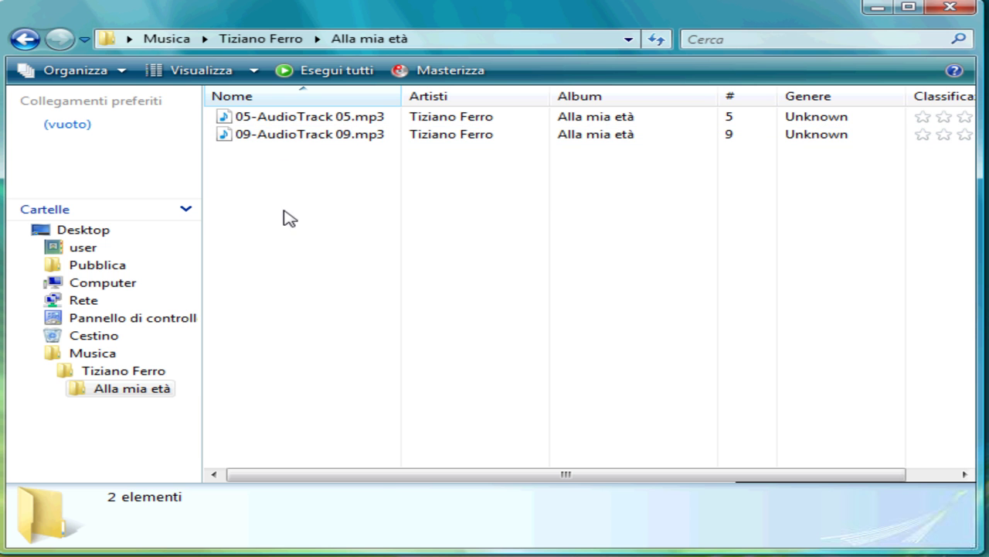
- Inspect the file type, size and duration of 05-AudioTrack 05.mp3 and 09-AudioTrack 09.mp3
{"action": "left_click", "coordinate": [315, 124]}
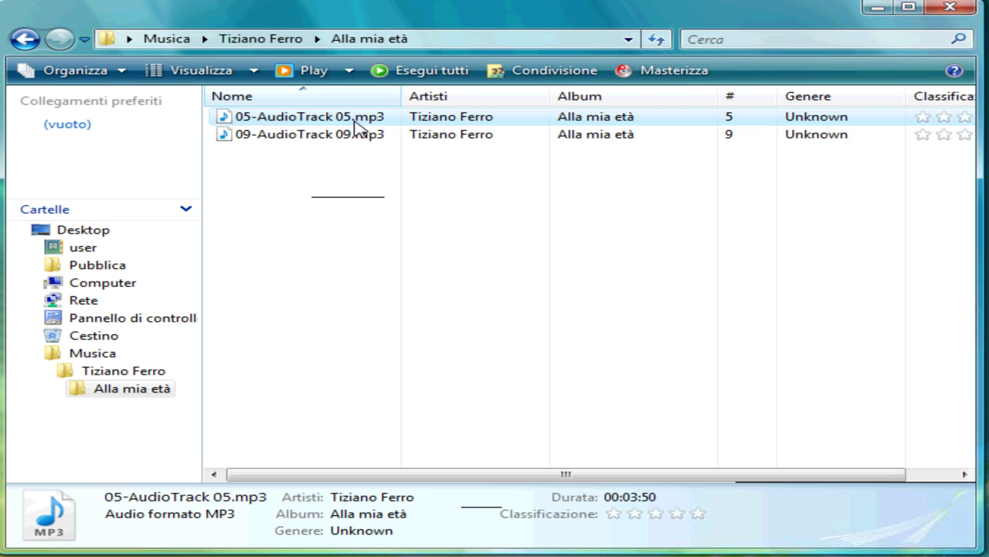
{"action": "mouse_move", "coordinate": [355, 124]}
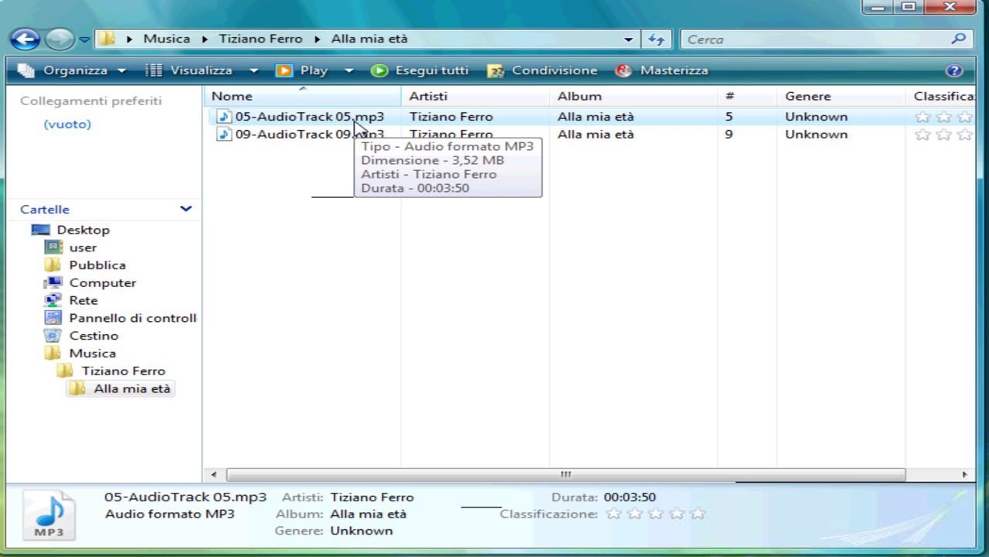
{"action": "mouse_move", "coordinate": [360, 146]}
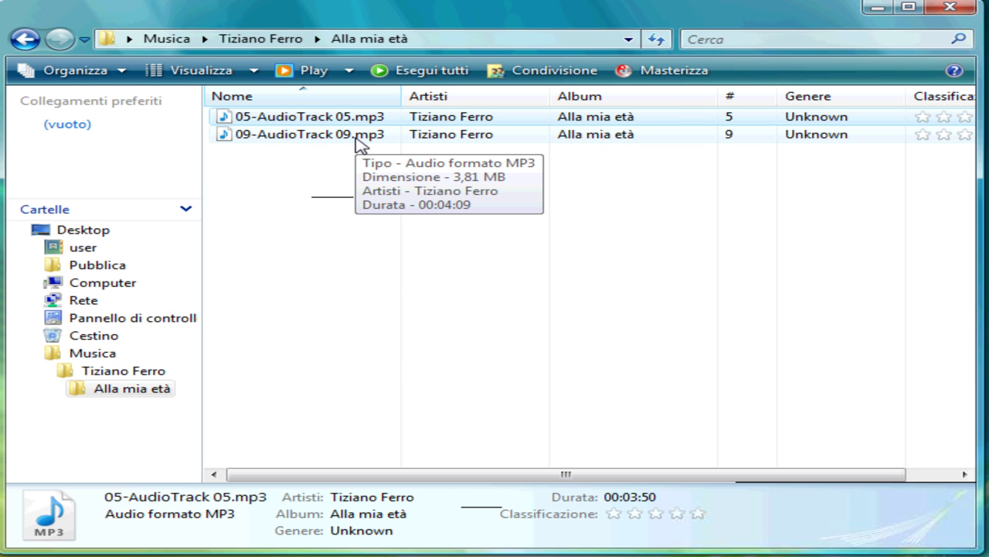
{"action": "left_click", "coordinate": [295, 195]}
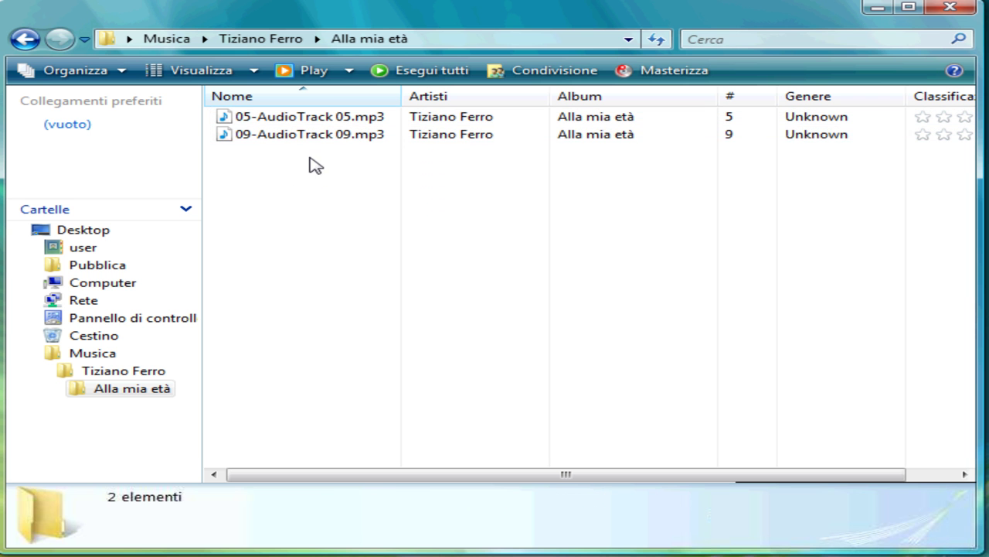
- Play 09-AudioTrack 09.mp3 in Windows Media Player, completing the player's initial setup with Impostazioni rapide
{"action": "double_click", "coordinate": [315, 136]}
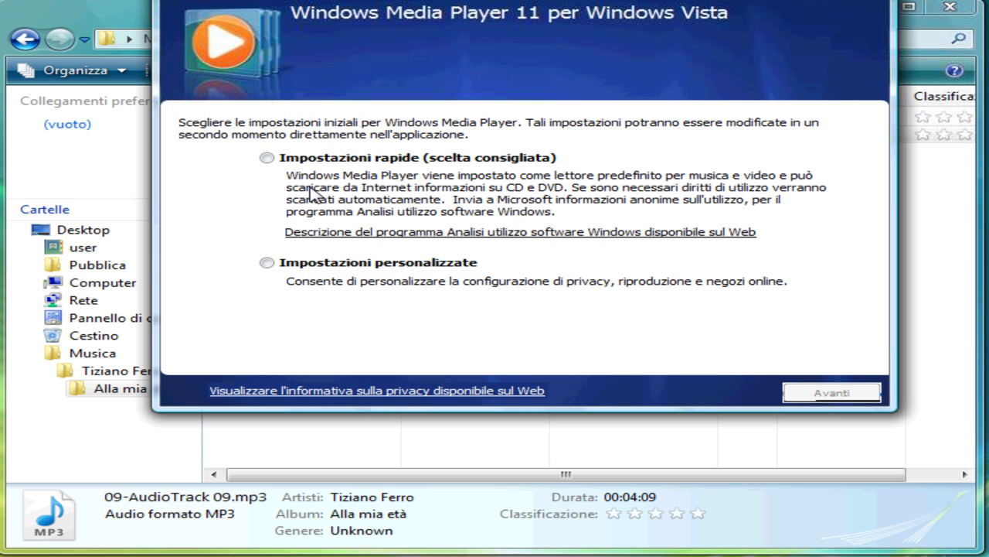
{"action": "left_click", "coordinate": [449, 266]}
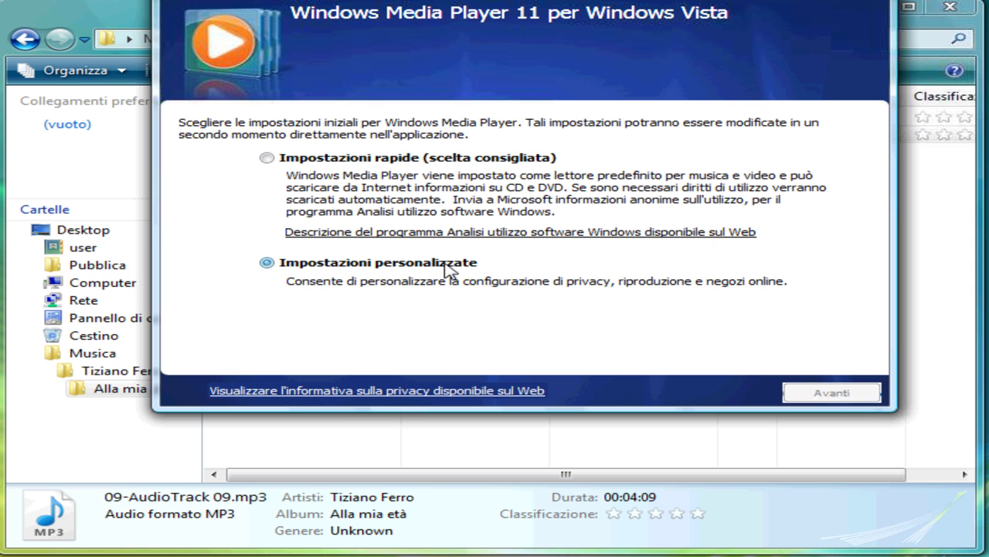
{"action": "left_click", "coordinate": [368, 171]}
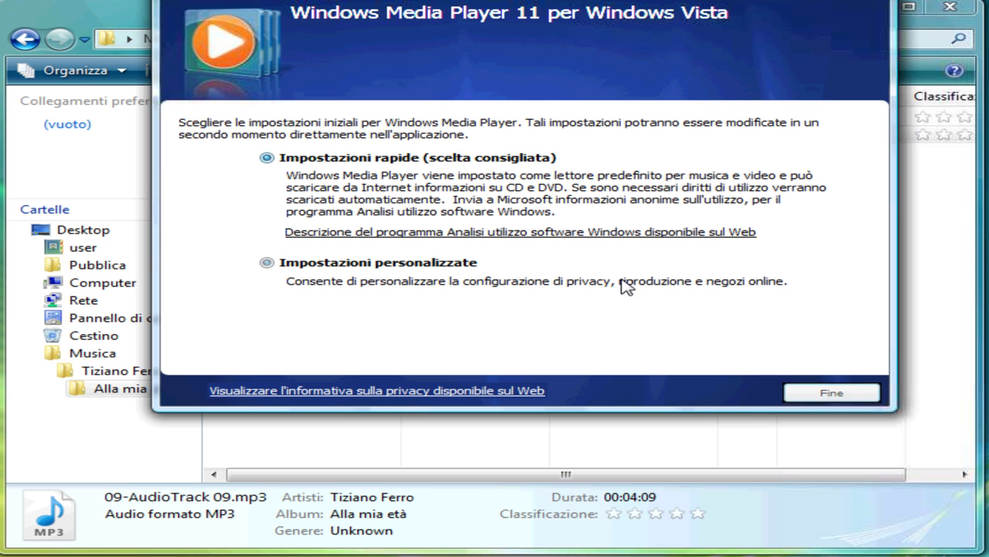
{"action": "left_click", "coordinate": [826, 391]}
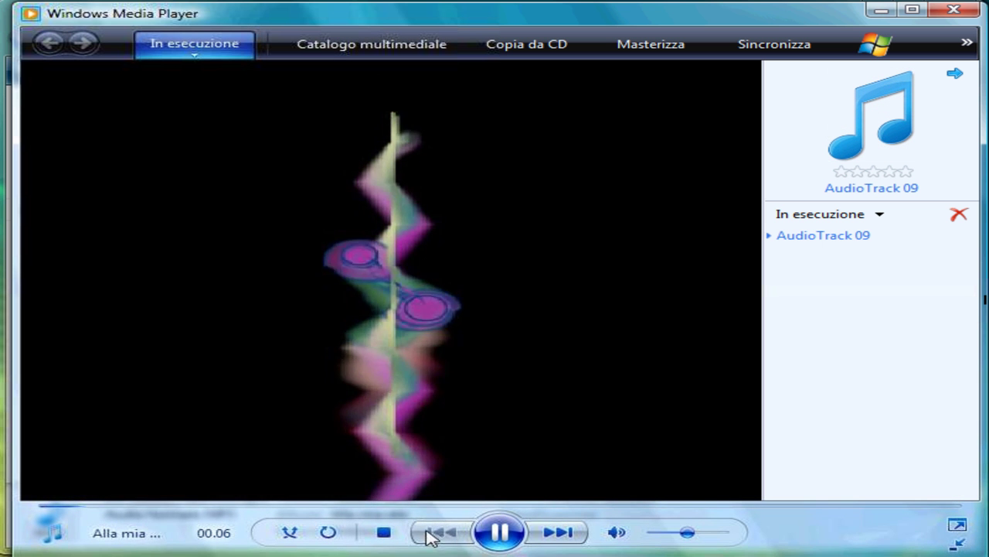
- Raise the playback volume and finish the listening test by pausing the track and closing Windows Media Player
{"action": "left_click_drag", "start_coordinate": [689, 537], "coordinate": [716, 537]}
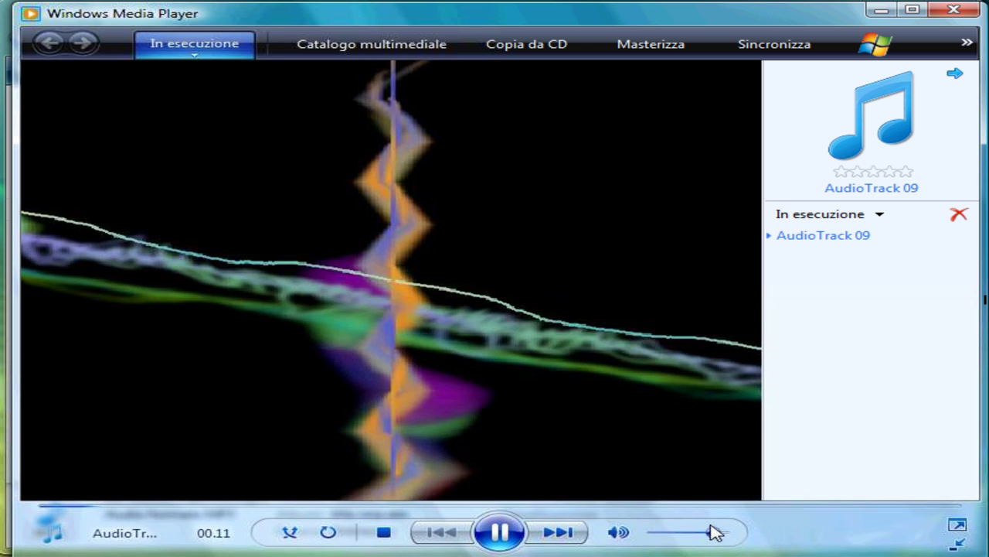
{"action": "left_click", "coordinate": [499, 531]}
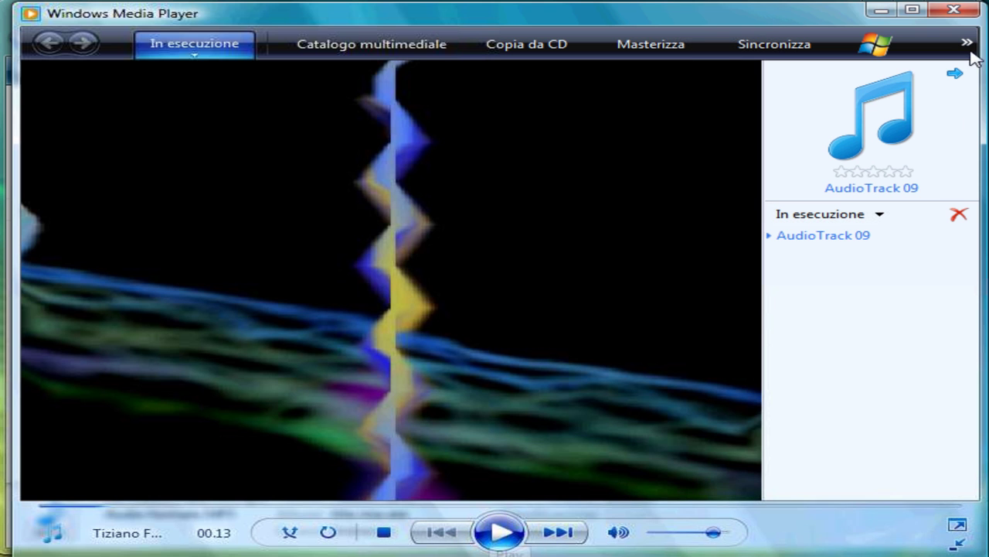
{"action": "left_click", "coordinate": [963, 18]}
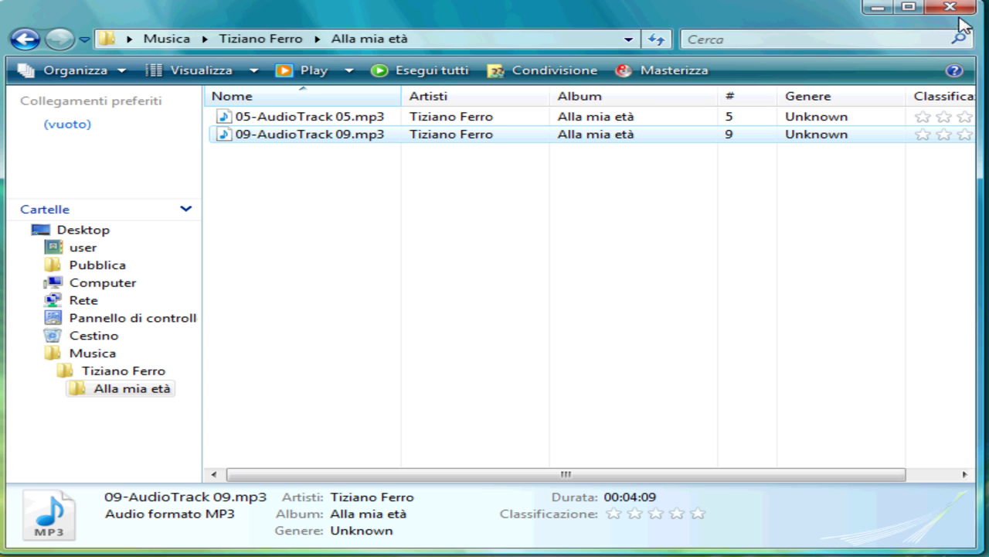
- Close the Alla mia età folder window and eject the audio CD from the drive in CDex
{"action": "left_click", "coordinate": [327, 394]}
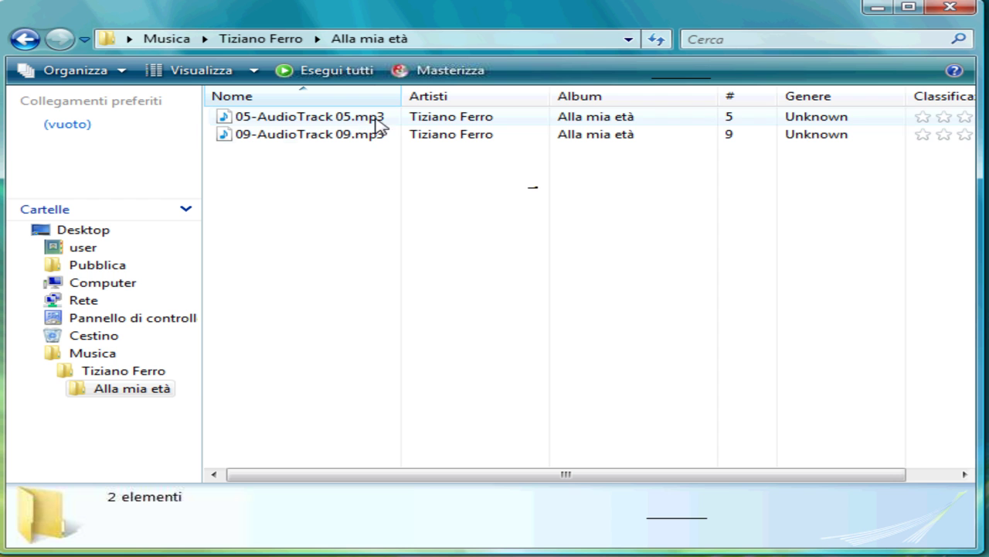
{"action": "mouse_move", "coordinate": [368, 144]}
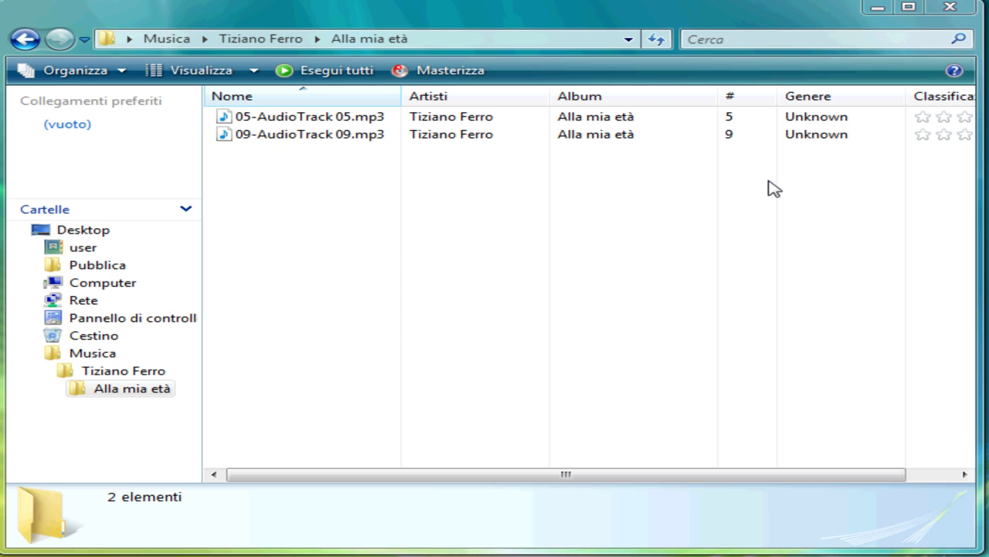
{"action": "left_click", "coordinate": [952, 9]}
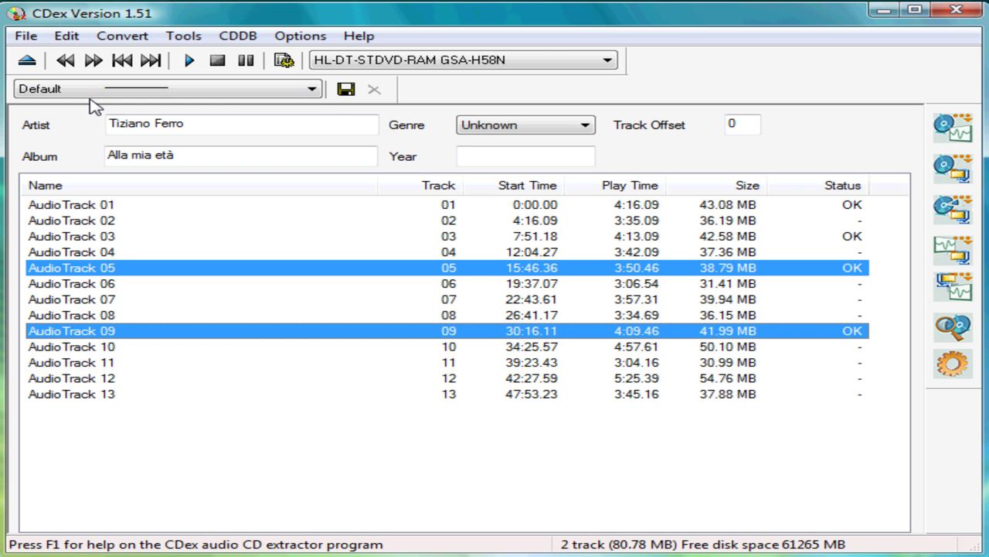
{"action": "left_click", "coordinate": [26, 63]}
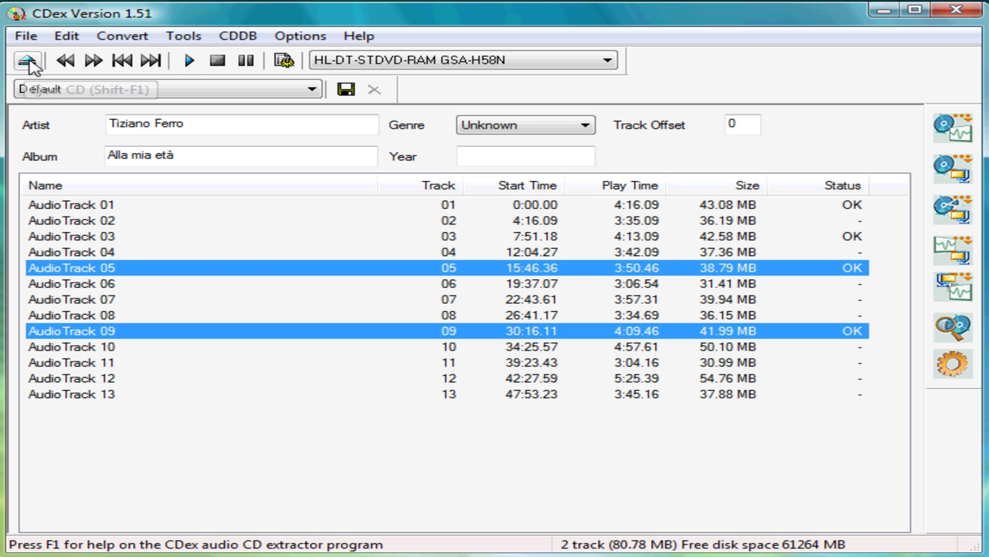
{"action": "left_click", "coordinate": [29, 61]}
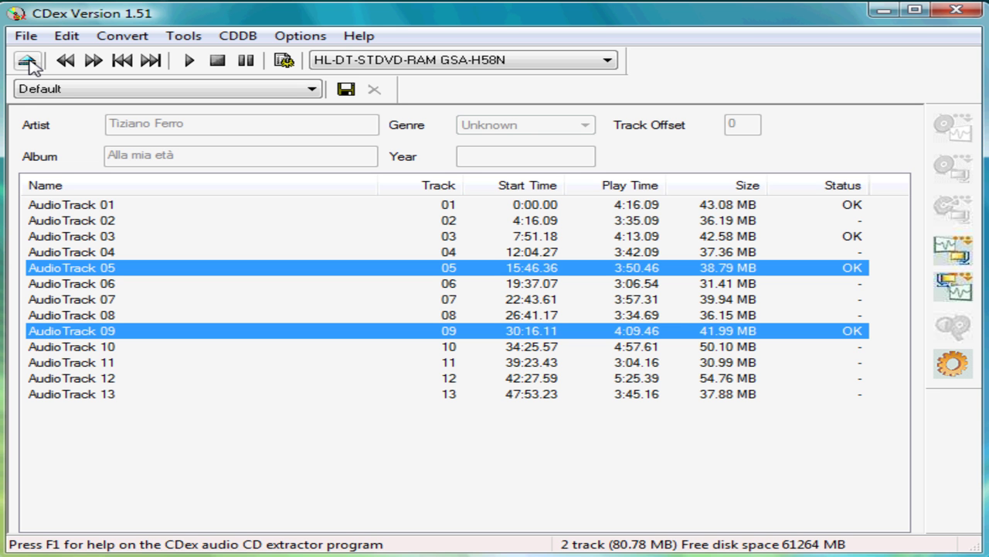
{"action": "left_click", "coordinate": [29, 61]}
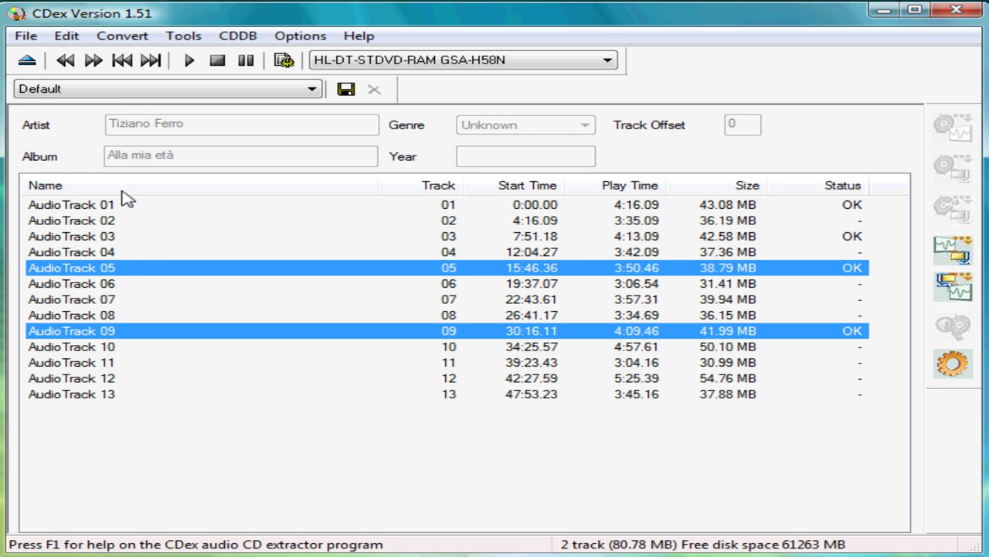
- Start converting compressed audio files to WAV and set the source directory to Musica\Tiziano Ferro\Alla mia età on the desktop
{"action": "left_click", "coordinate": [131, 39]}
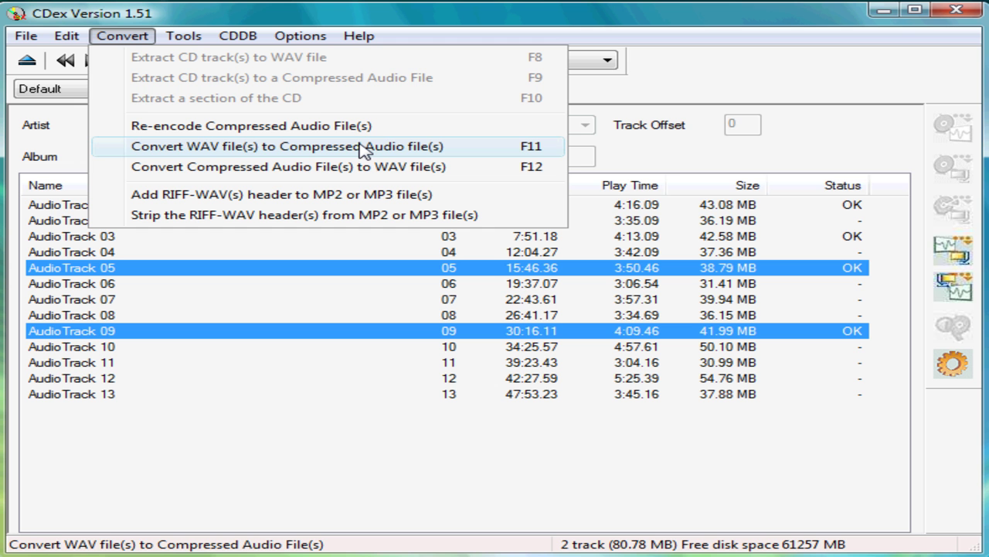
{"action": "left_click", "coordinate": [242, 167]}
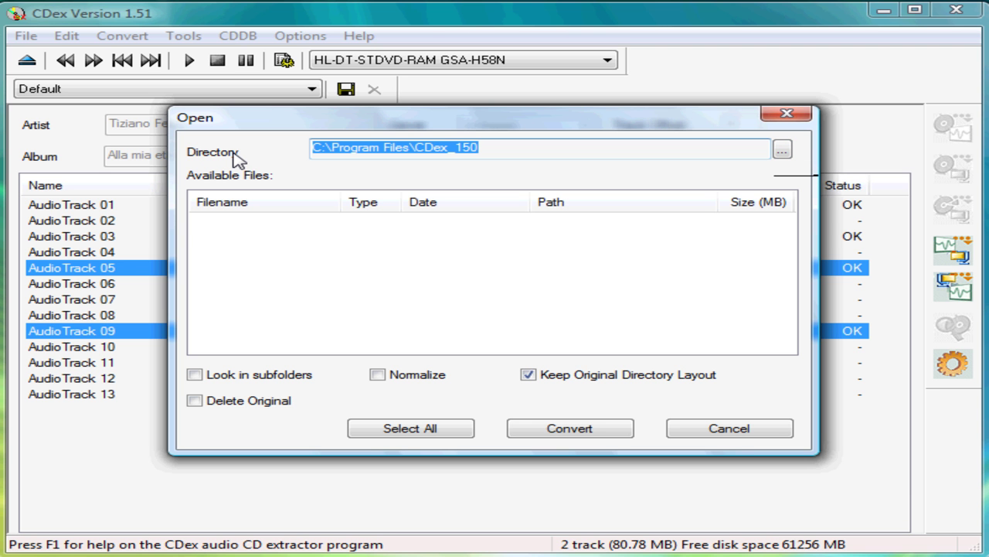
{"action": "left_click", "coordinate": [782, 151]}
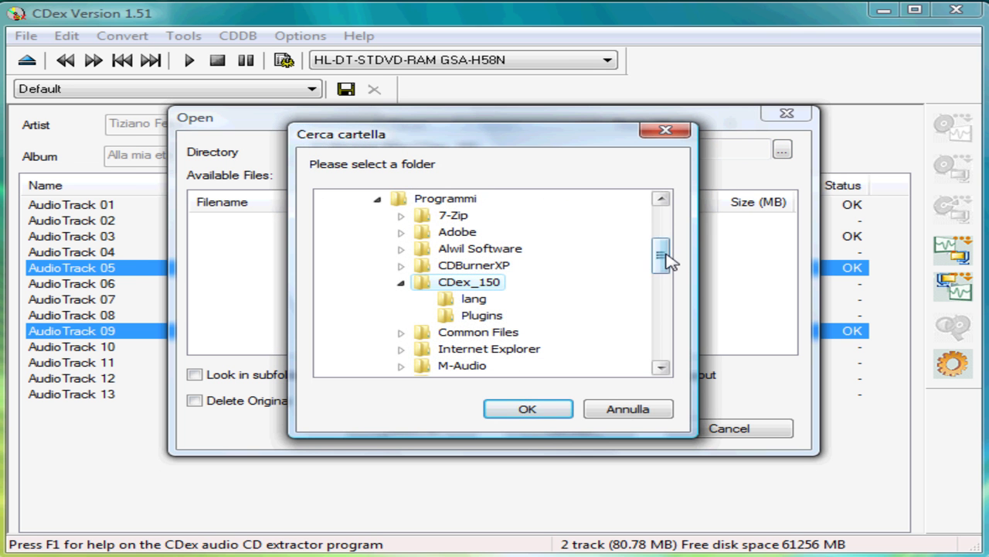
{"action": "left_click_drag", "start_coordinate": [663, 259], "coordinate": [665, 362]}
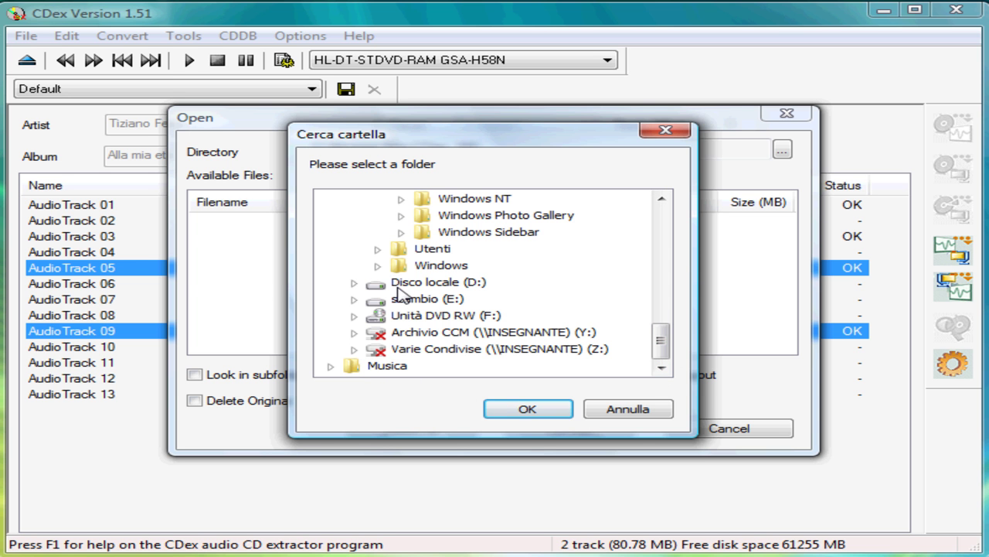
{"action": "left_click", "coordinate": [364, 368]}
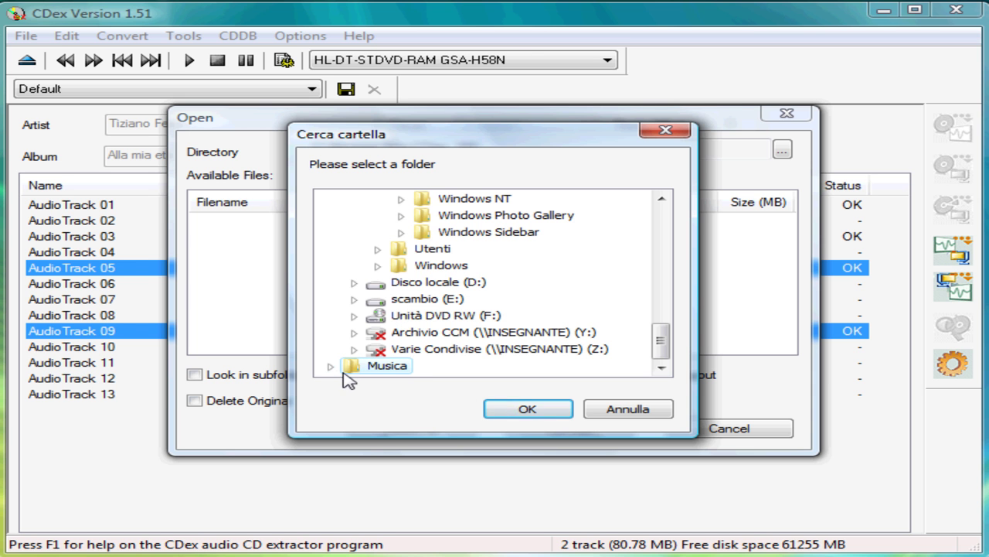
{"action": "left_click", "coordinate": [332, 368]}
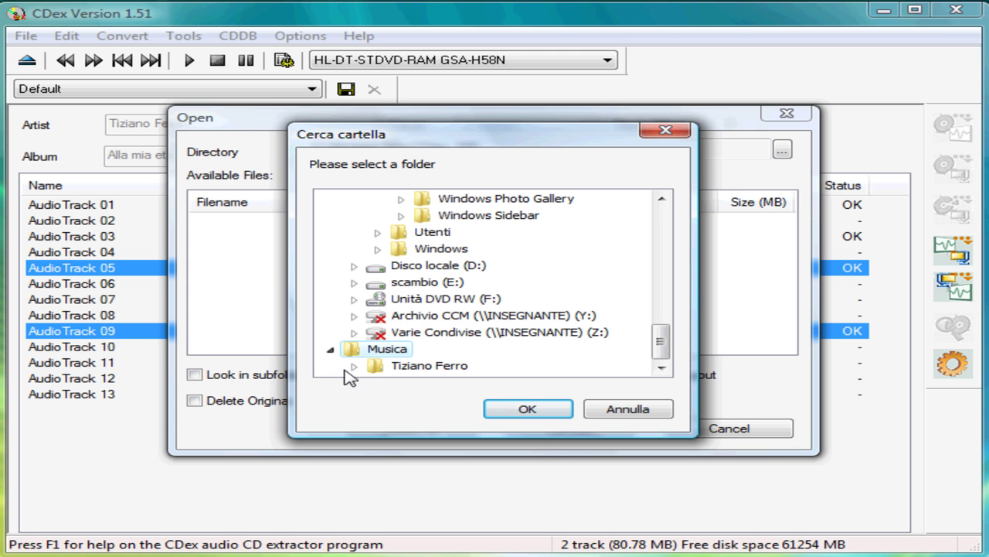
{"action": "left_click", "coordinate": [354, 366]}
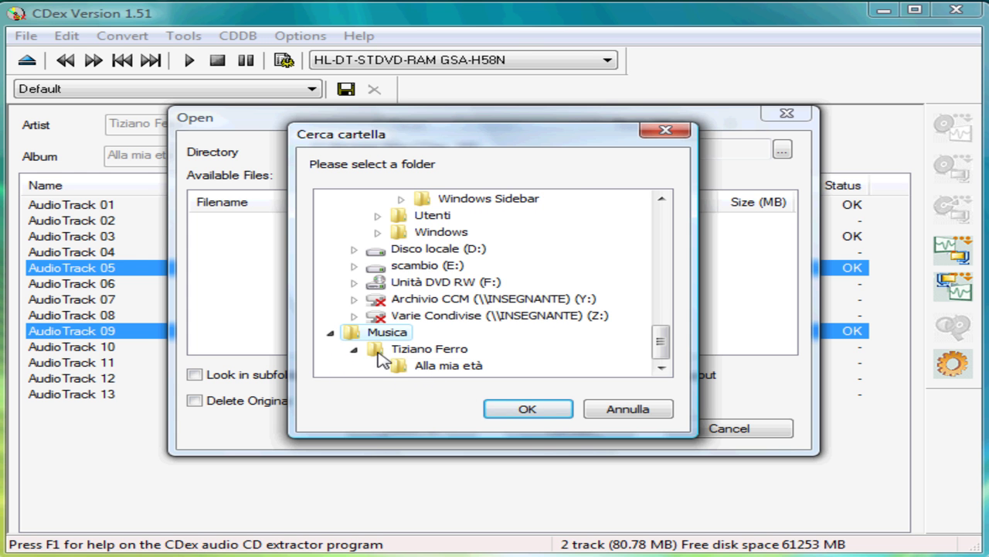
{"action": "left_click", "coordinate": [448, 366]}
{"action": "left_click", "coordinate": [524, 411]}
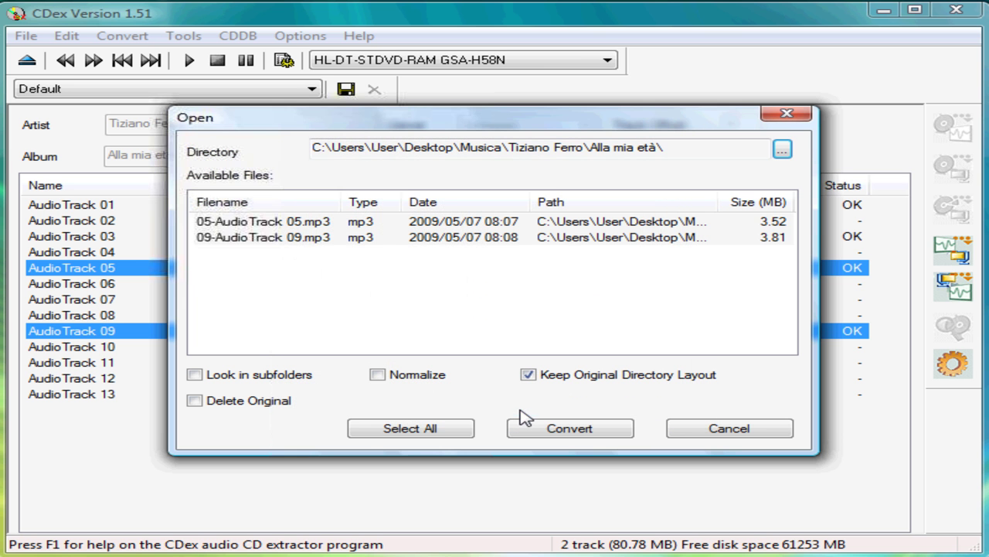
{"action": "left_click", "coordinate": [301, 222]}
{"action": "left_click", "coordinate": [294, 238], "text": "shift"}
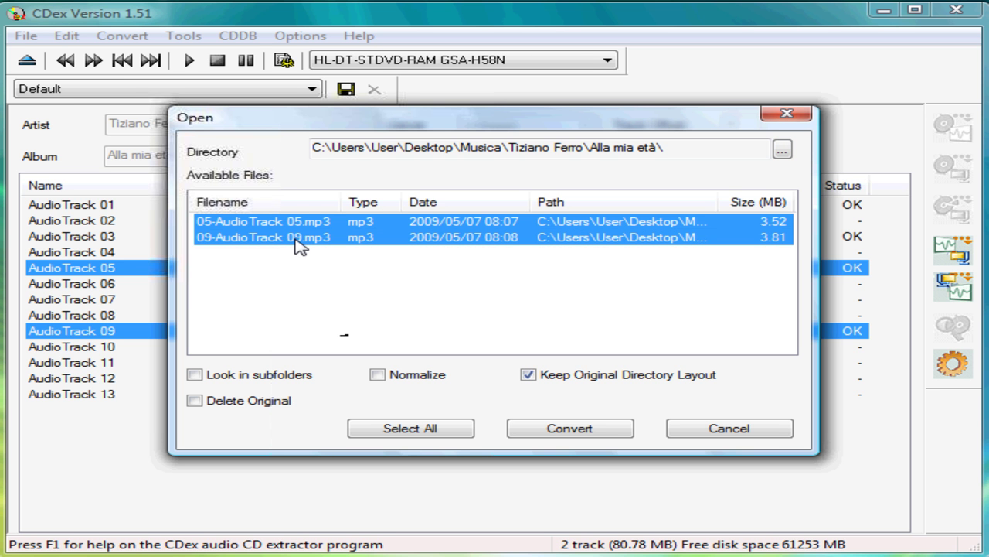
{"action": "left_click", "coordinate": [309, 273]}
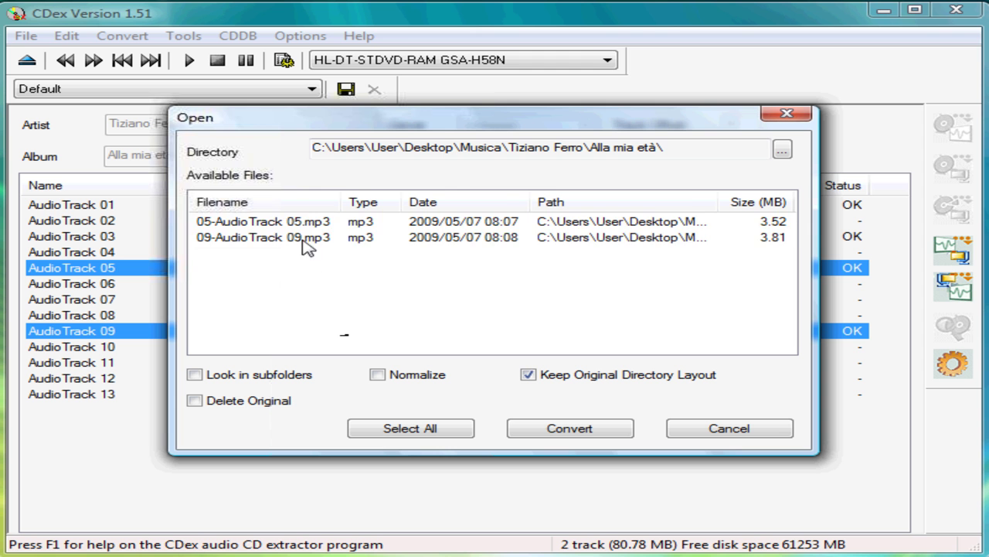
- Select both 05-AudioTrack 05.mp3 and 09-AudioTrack 09.mp3 and convert them to WAV
{"action": "left_click", "coordinate": [305, 223]}
{"action": "left_click", "coordinate": [307, 237]}
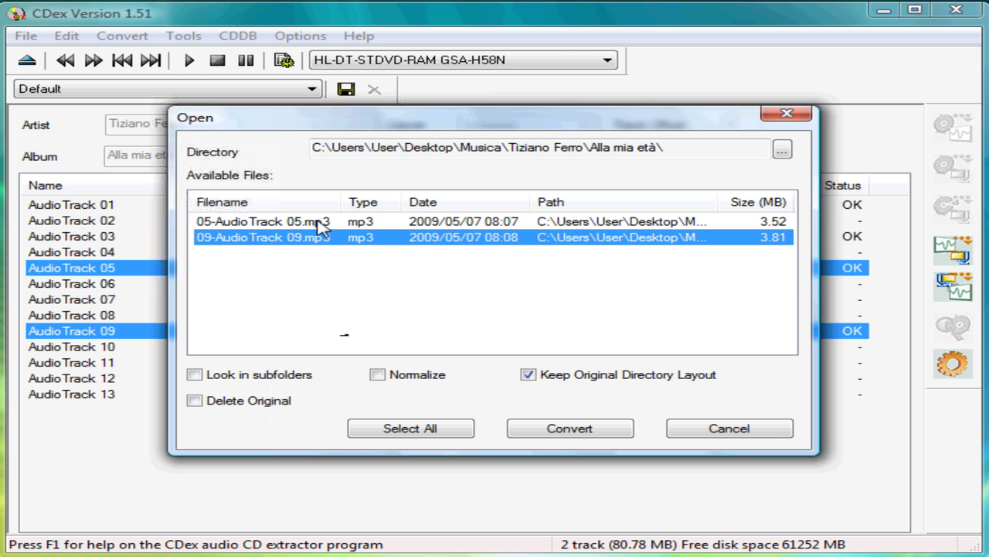
{"action": "left_click", "coordinate": [317, 223], "text": "ctrl"}
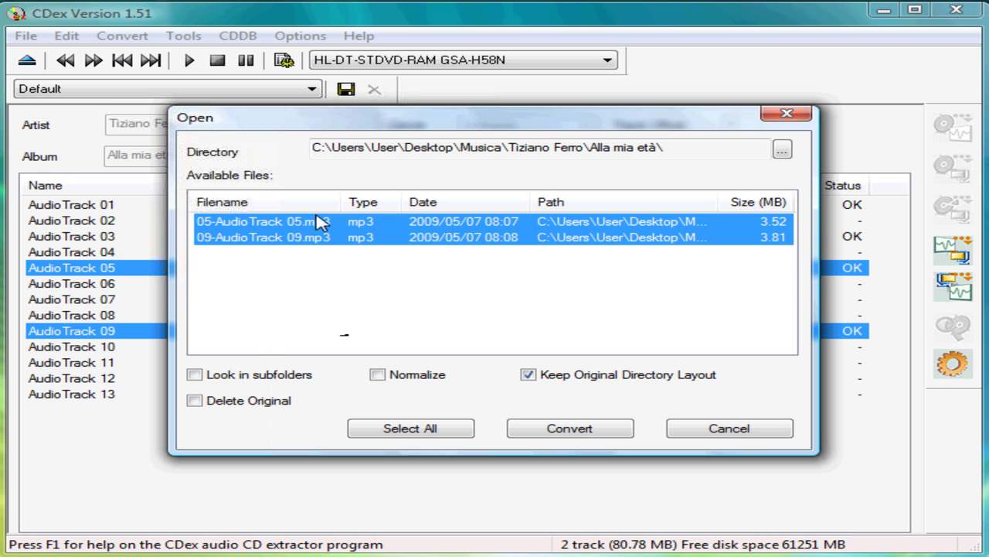
{"action": "left_click", "coordinate": [551, 431]}
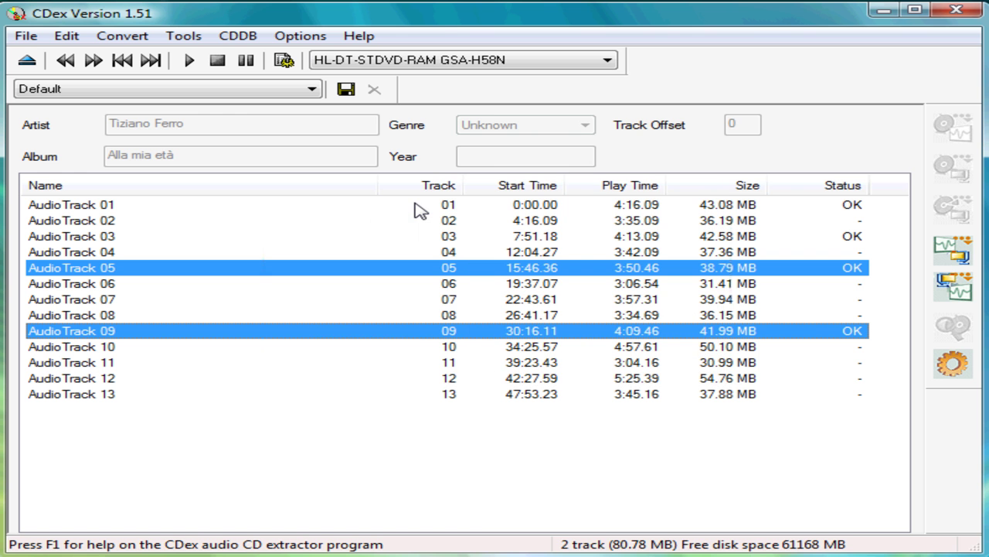
- Clear the CDex window away and inspect the converted WAV files' details in the desktop's Musica folder
{"action": "left_click_drag", "start_coordinate": [309, 23], "coordinate": [988, 193]}
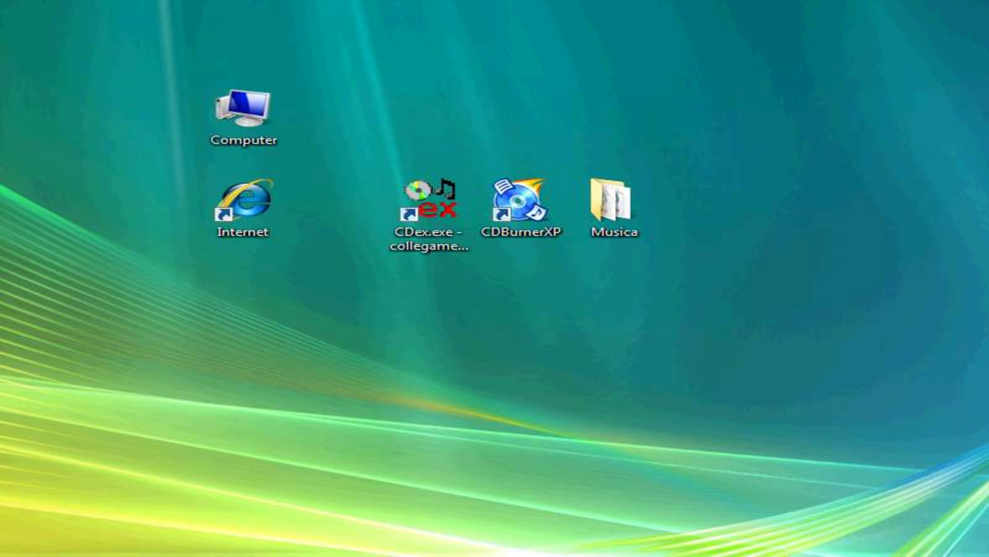
{"action": "double_click", "coordinate": [619, 207]}
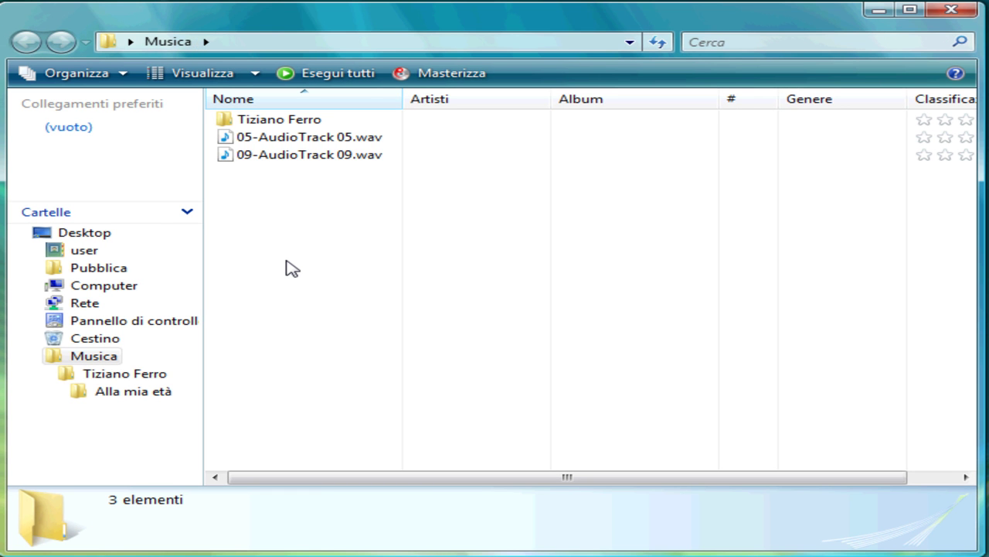
{"action": "left_click", "coordinate": [358, 141]}
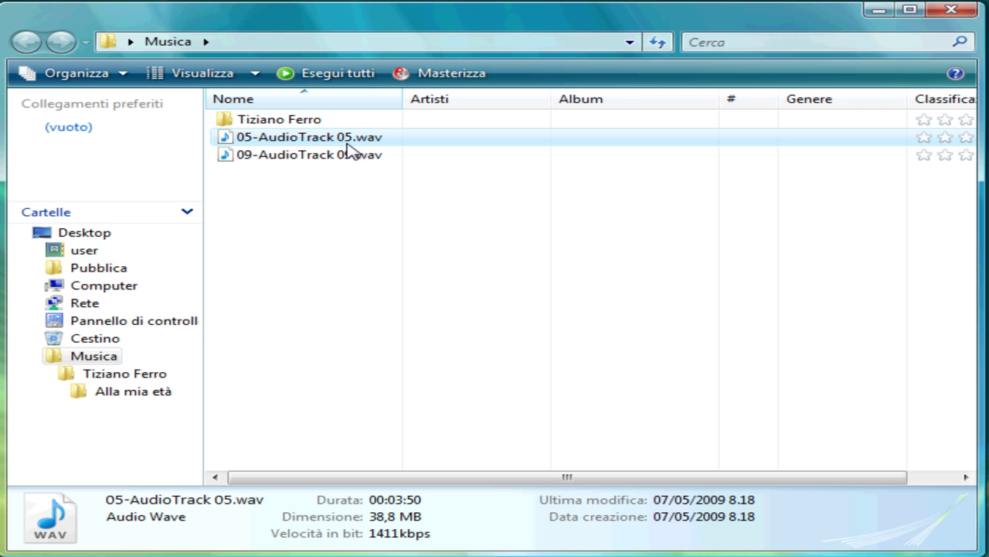
{"action": "left_click", "coordinate": [364, 155]}
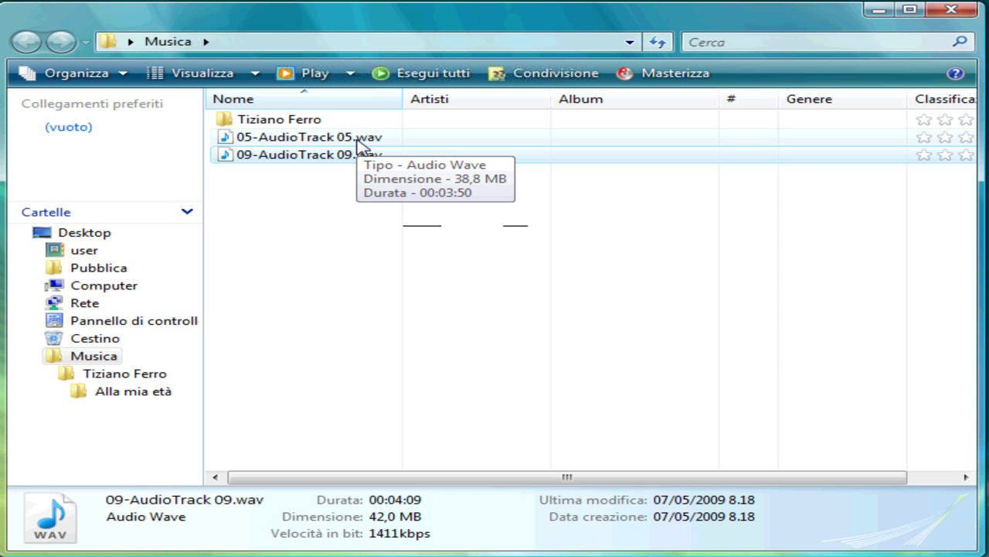
{"action": "left_click", "coordinate": [339, 206]}
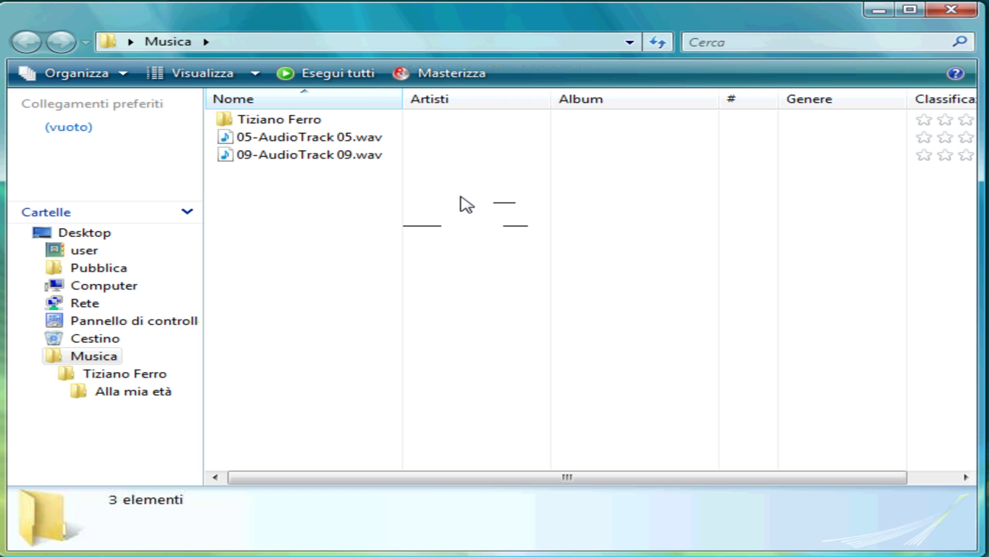
- Delete the Tiziano Ferro folder from the Musica folder, moving it to the Recycle Bin
{"action": "left_click", "coordinate": [226, 124]}
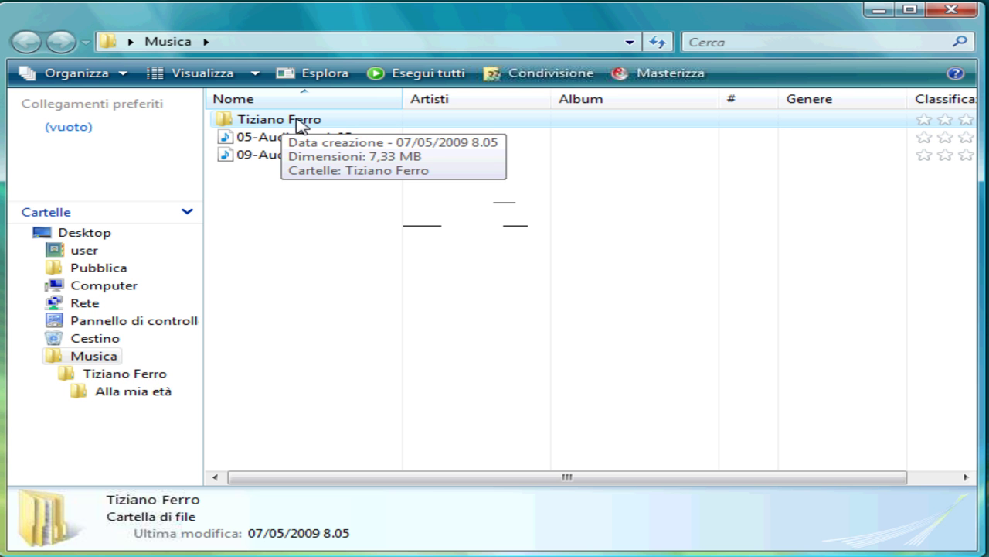
{"action": "right_click", "coordinate": [296, 119]}
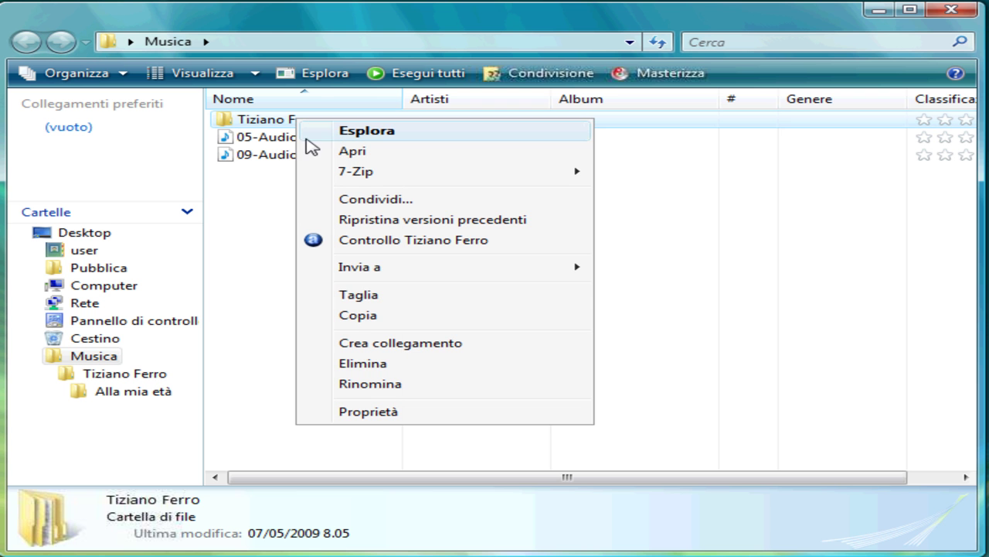
{"action": "left_click", "coordinate": [391, 368]}
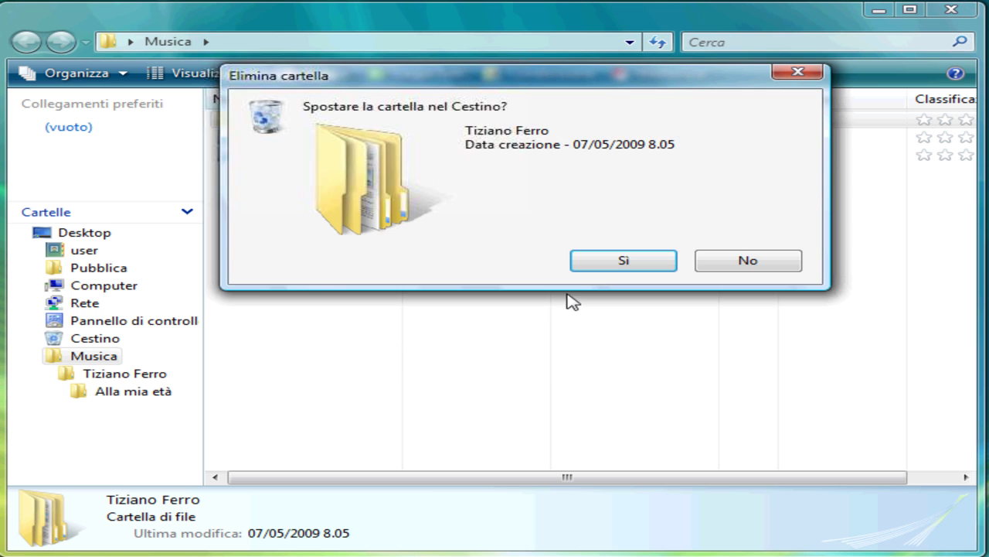
{"action": "left_click", "coordinate": [614, 267]}
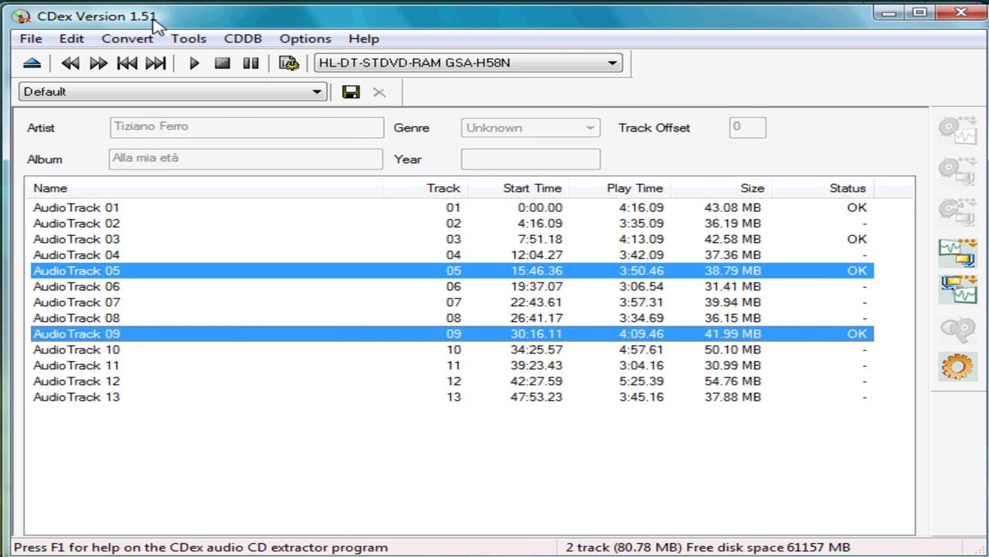
- Switch to CDex, start converting WAV files to compressed audio files and set the source directory to the desktop's Musica folder
{"action": "left_click", "coordinate": [142, 52]}
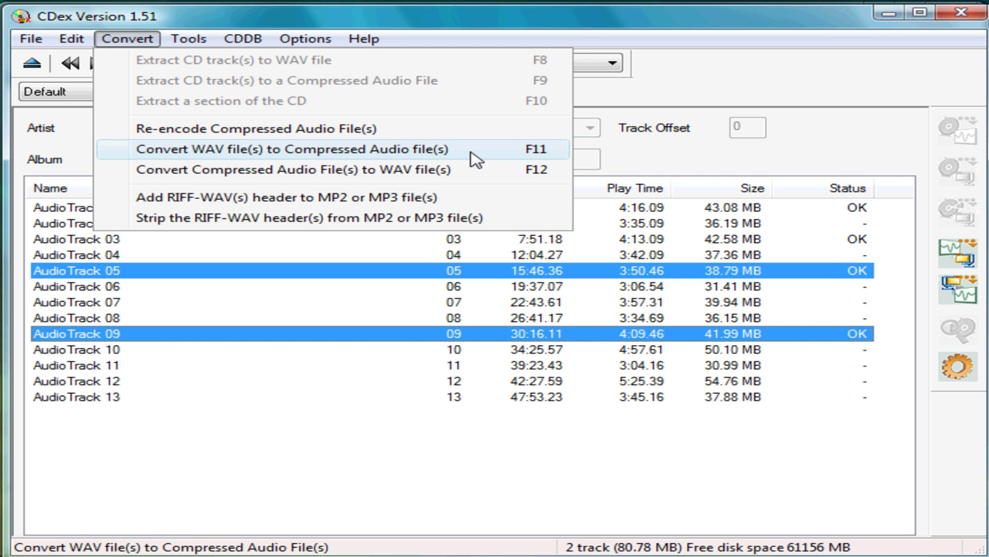
{"action": "left_click", "coordinate": [410, 149]}
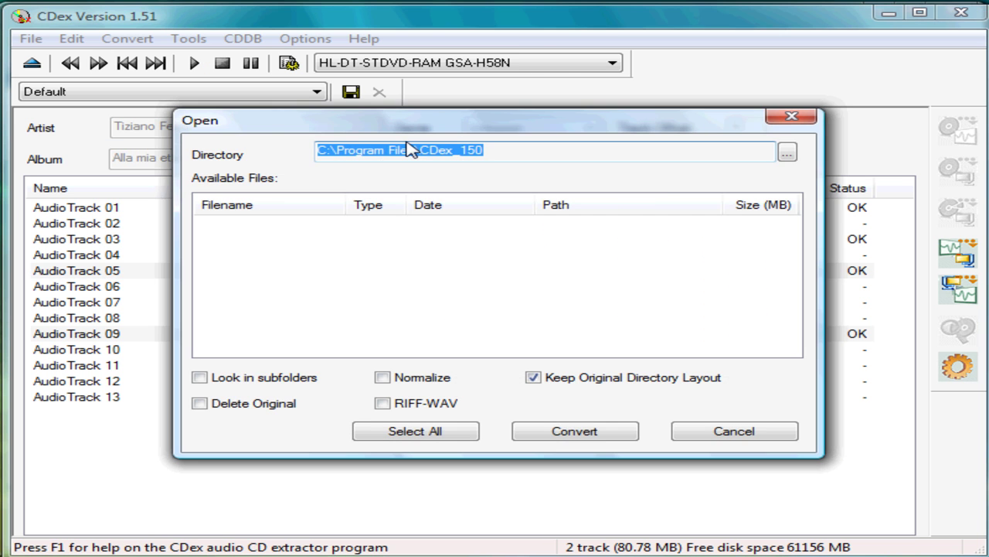
{"action": "left_click", "coordinate": [788, 154]}
{"action": "left_click_drag", "start_coordinate": [671, 274], "coordinate": [669, 371]}
{"action": "left_click", "coordinate": [391, 369]}
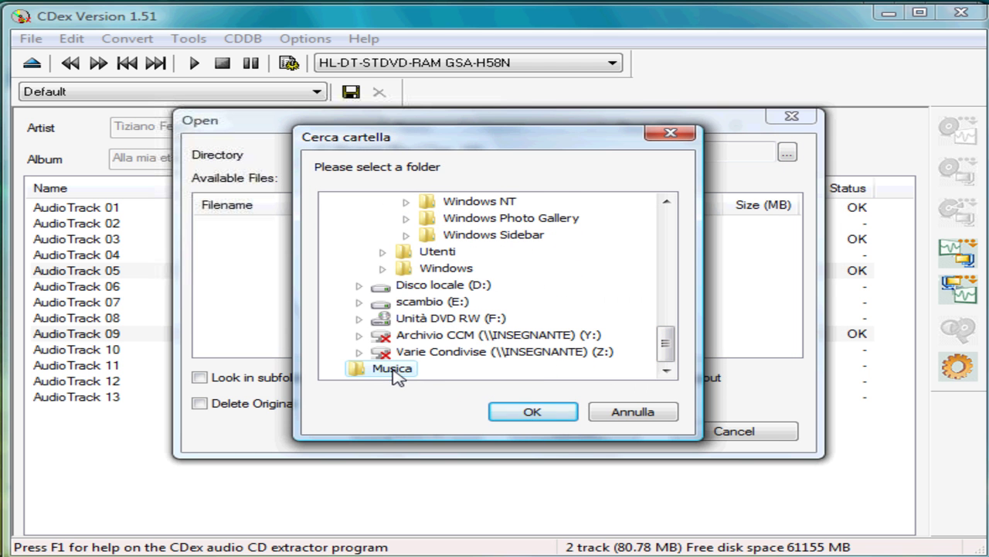
{"action": "left_click", "coordinate": [549, 418]}
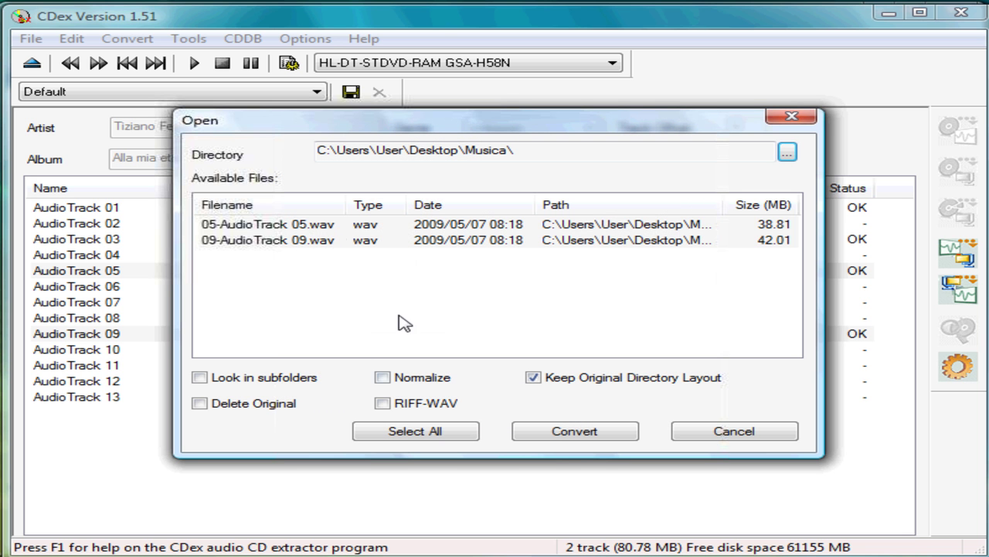
- Select both 05-AudioTrack 05.wav and 09-AudioTrack 09.wav and convert them to compressed audio files
{"action": "left_click", "coordinate": [332, 228]}
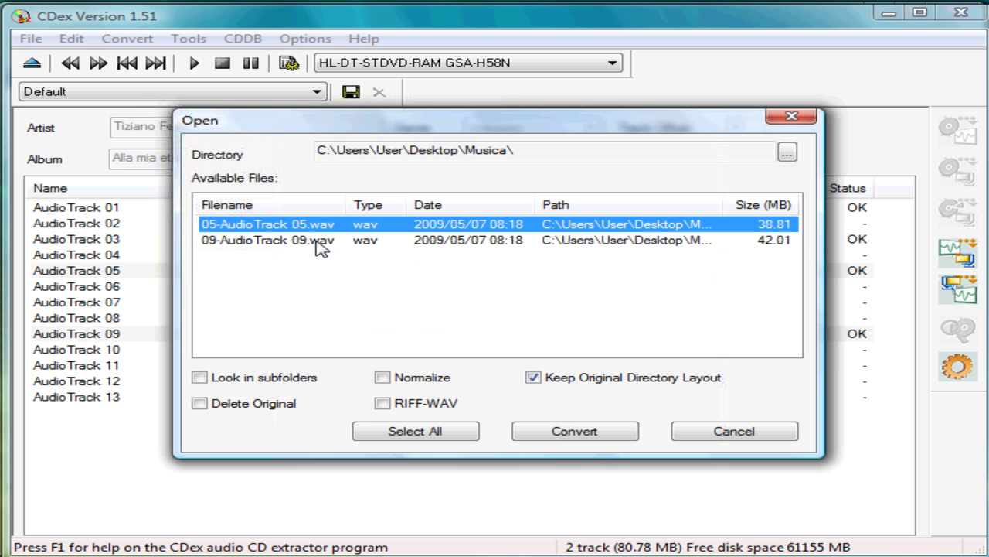
{"action": "left_click", "coordinate": [317, 241], "text": "shift"}
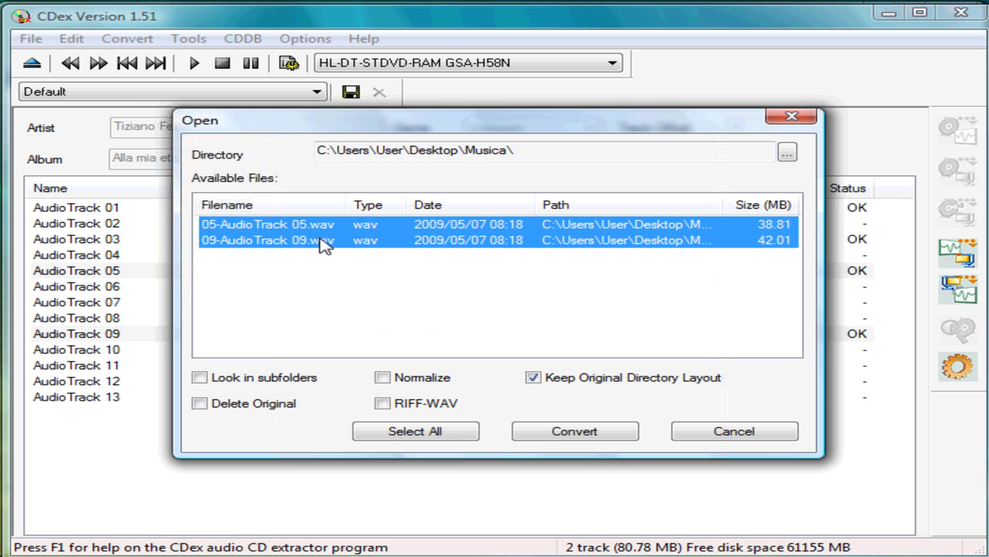
{"action": "left_click", "coordinate": [572, 434]}
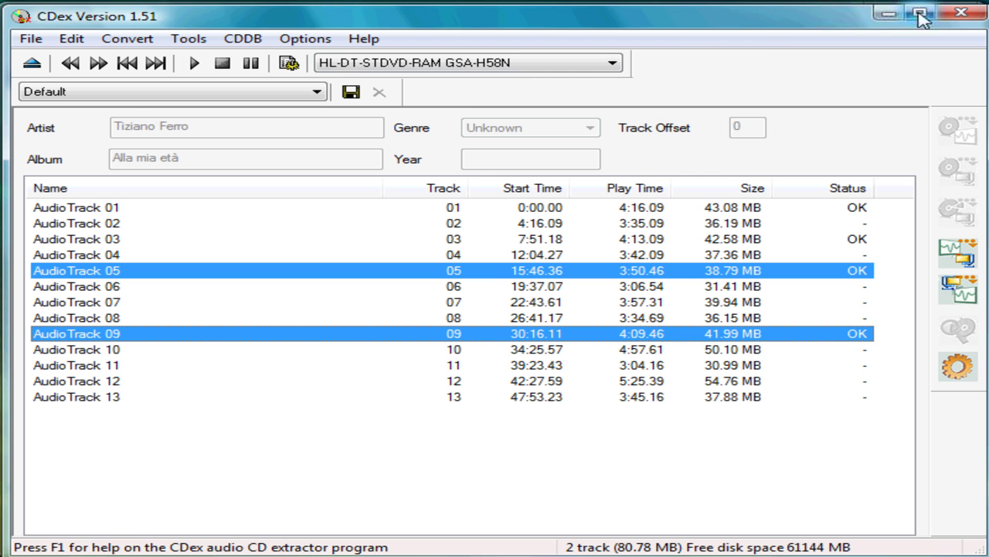
- Close CDex and compare the details of 05-AudioTrack 05.wav and 05-AudioTrack 05.mp3 in the Musica folder
{"action": "left_click", "coordinate": [962, 13]}
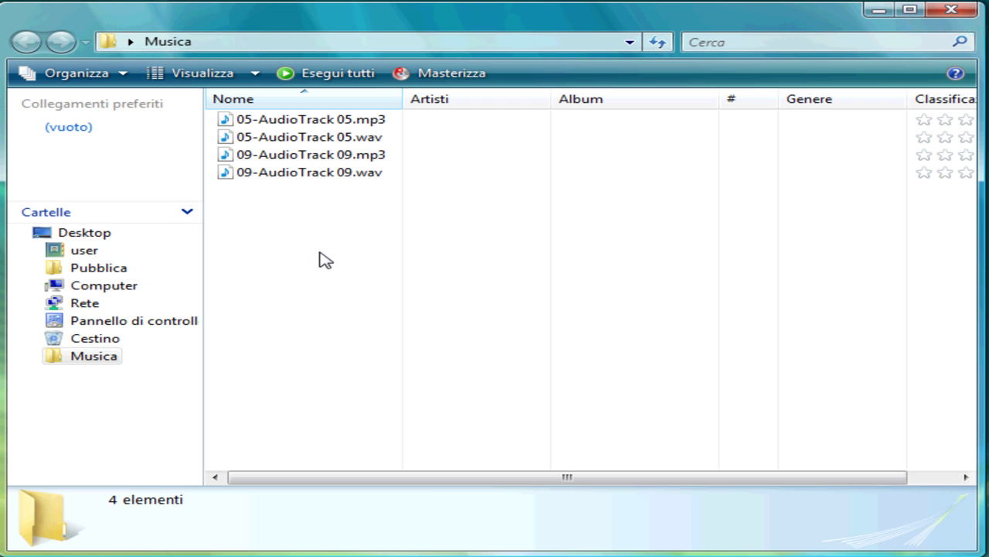
{"action": "left_click", "coordinate": [304, 139]}
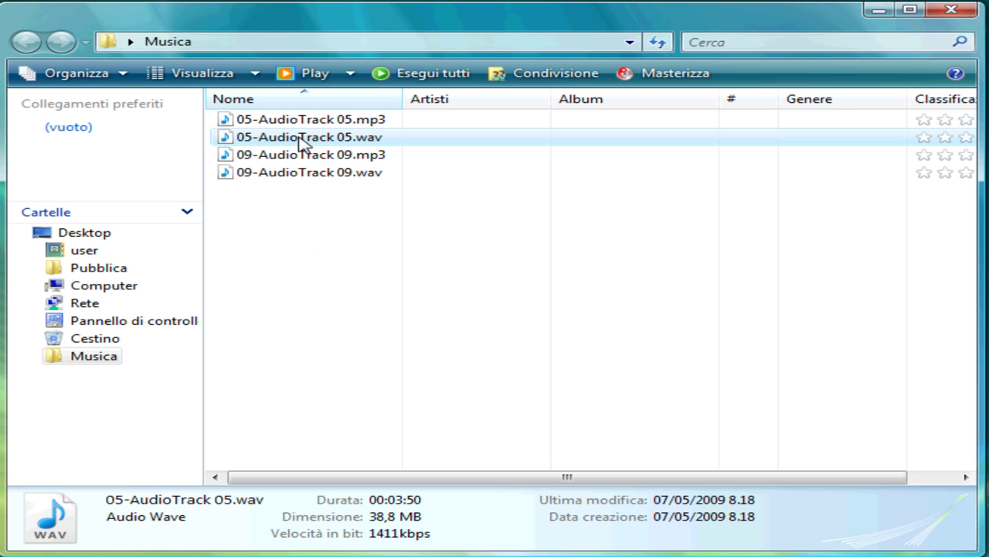
{"action": "left_click", "coordinate": [309, 122]}
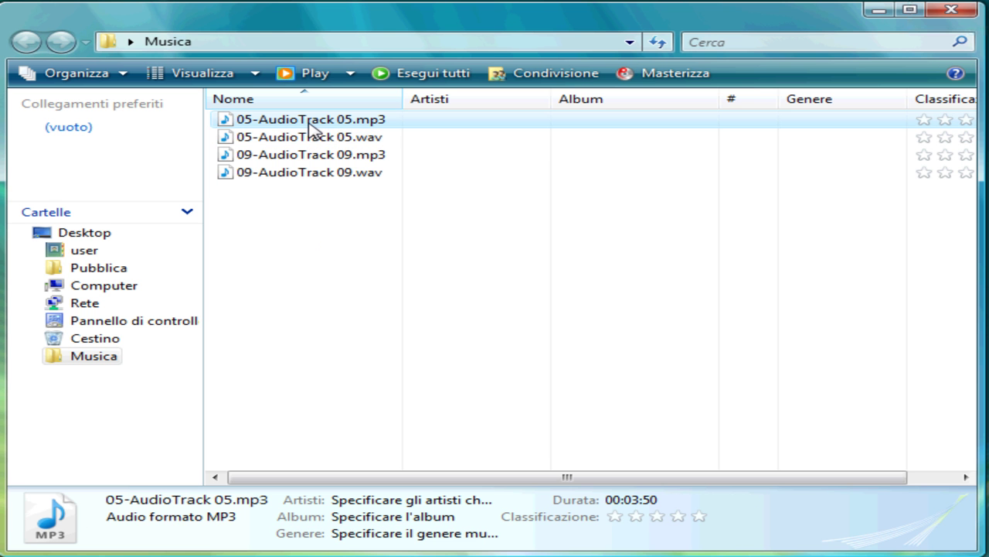